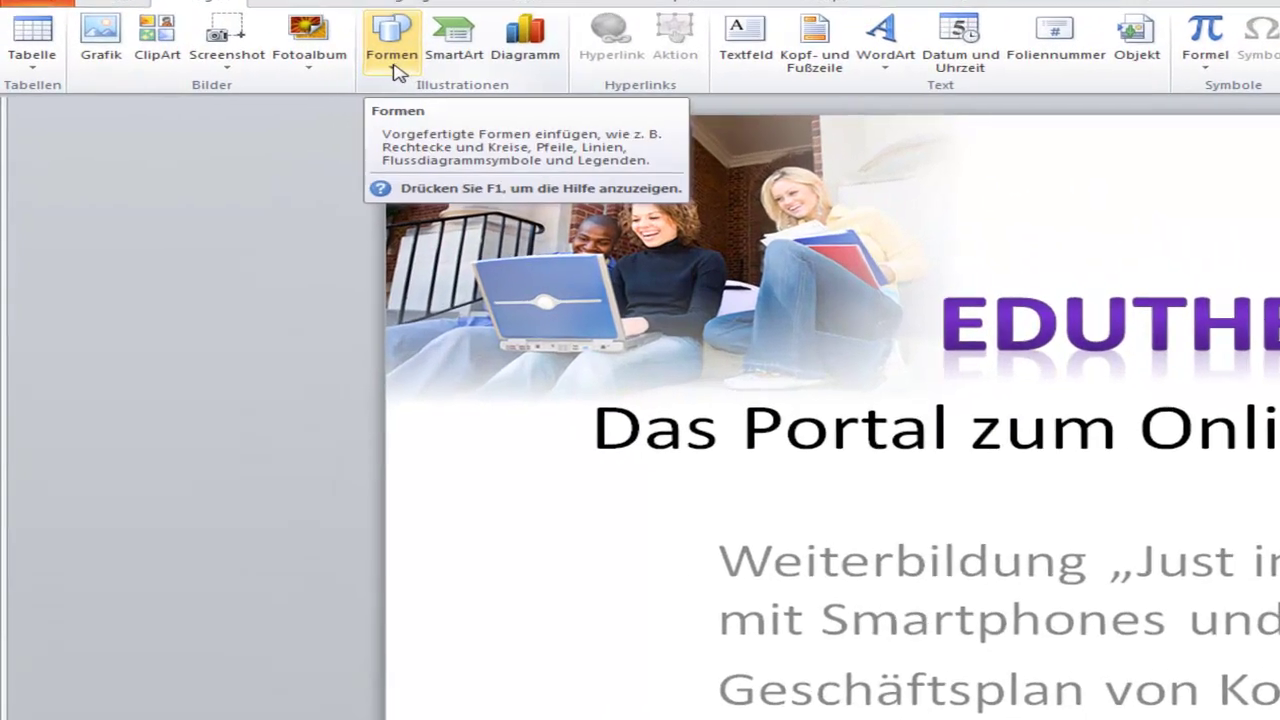
Draw an Information action button at the top of the title slide, above EDUTHEK.COM
click(308, 77)
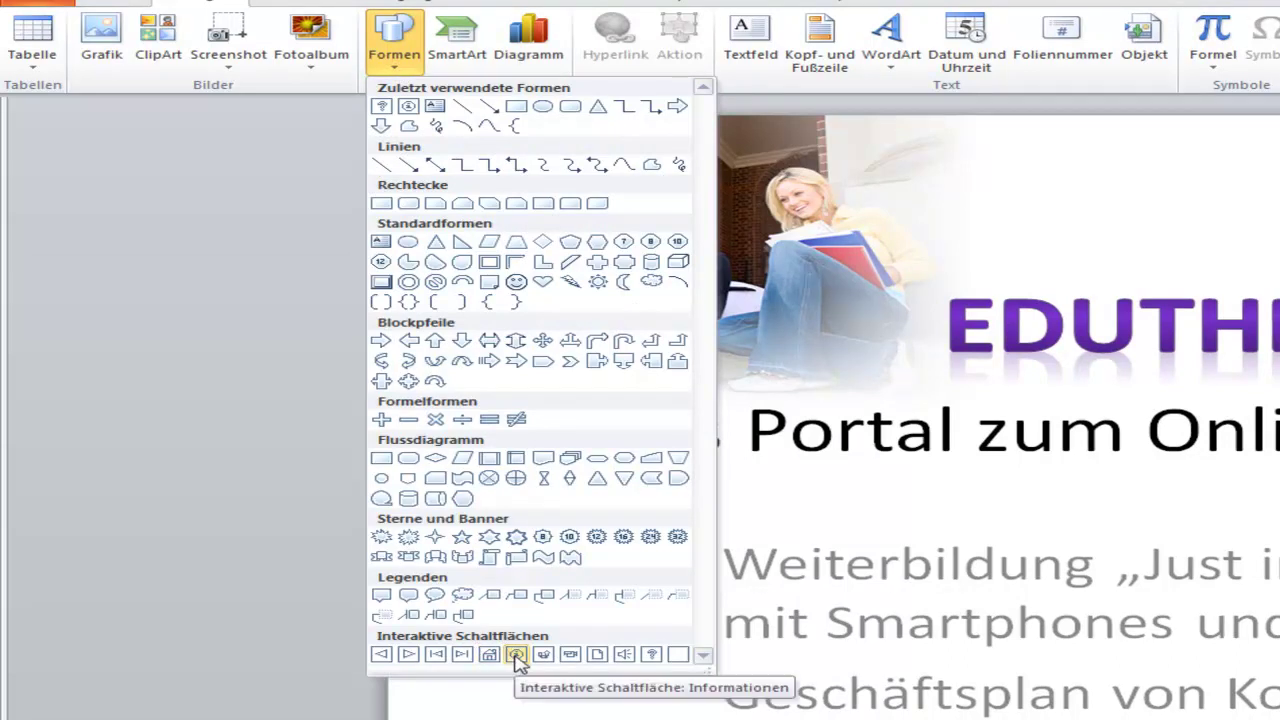
click(516, 655)
drag(1018, 144, 1128, 214)
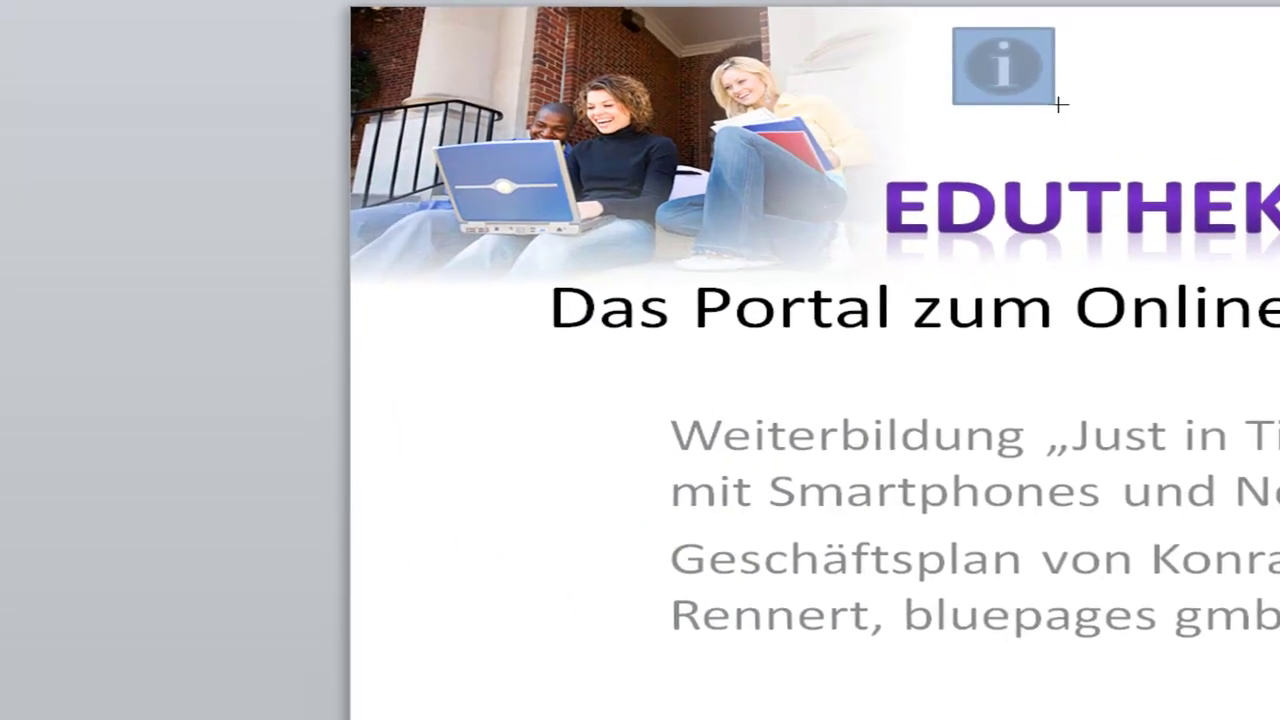
drag(1060, 105, 1057, 103)
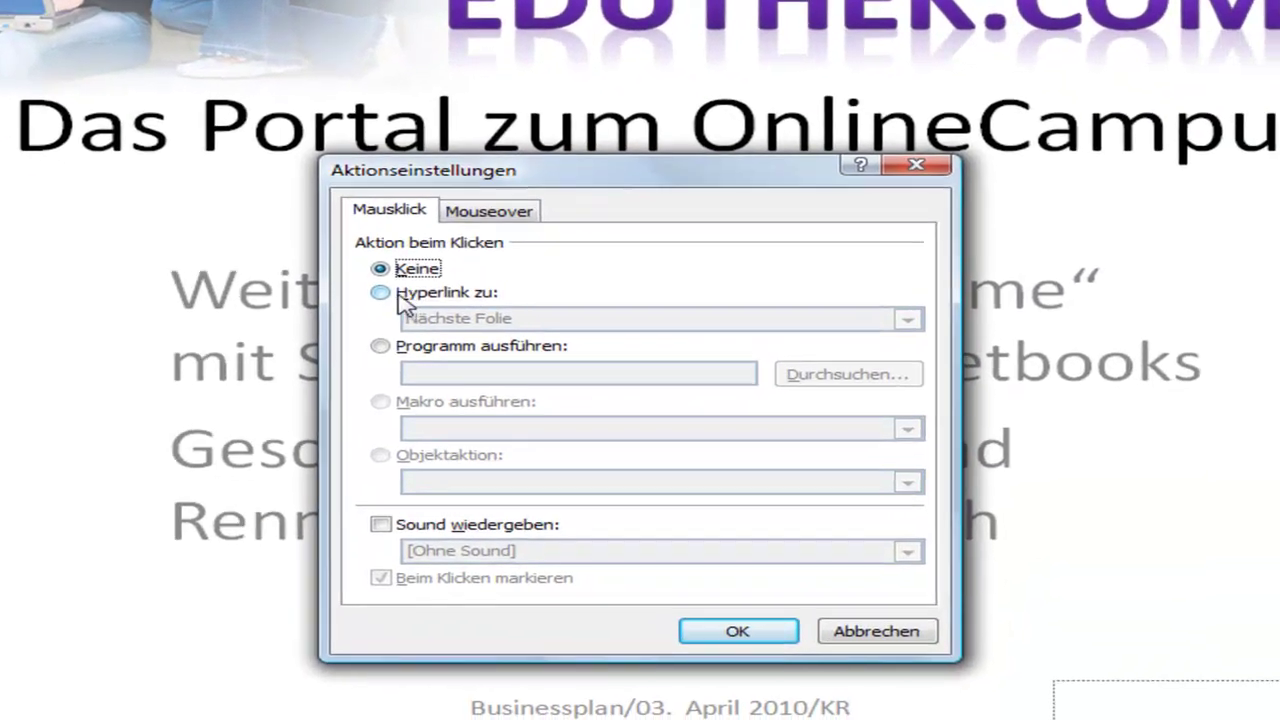
Set the info button's action to hyperlink to slide 16, 'Die Nutzer', and confirm
click(850, 437)
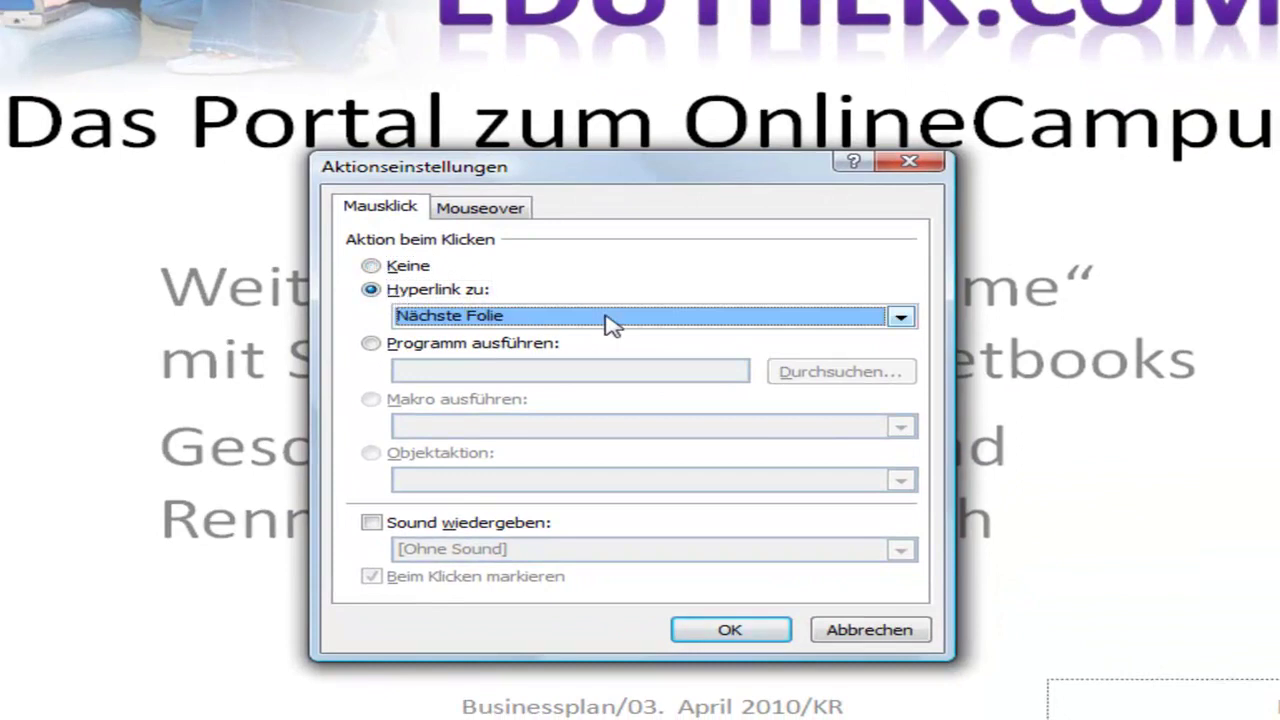
click(902, 317)
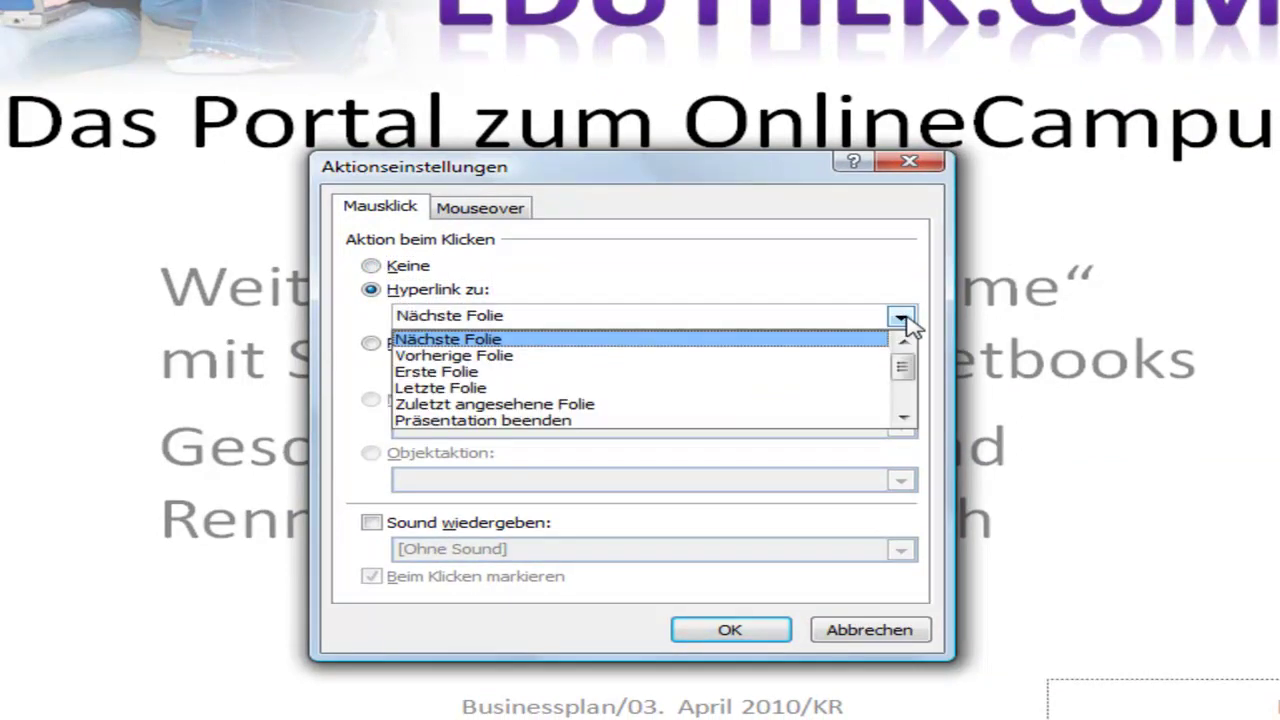
drag(904, 366, 904, 392)
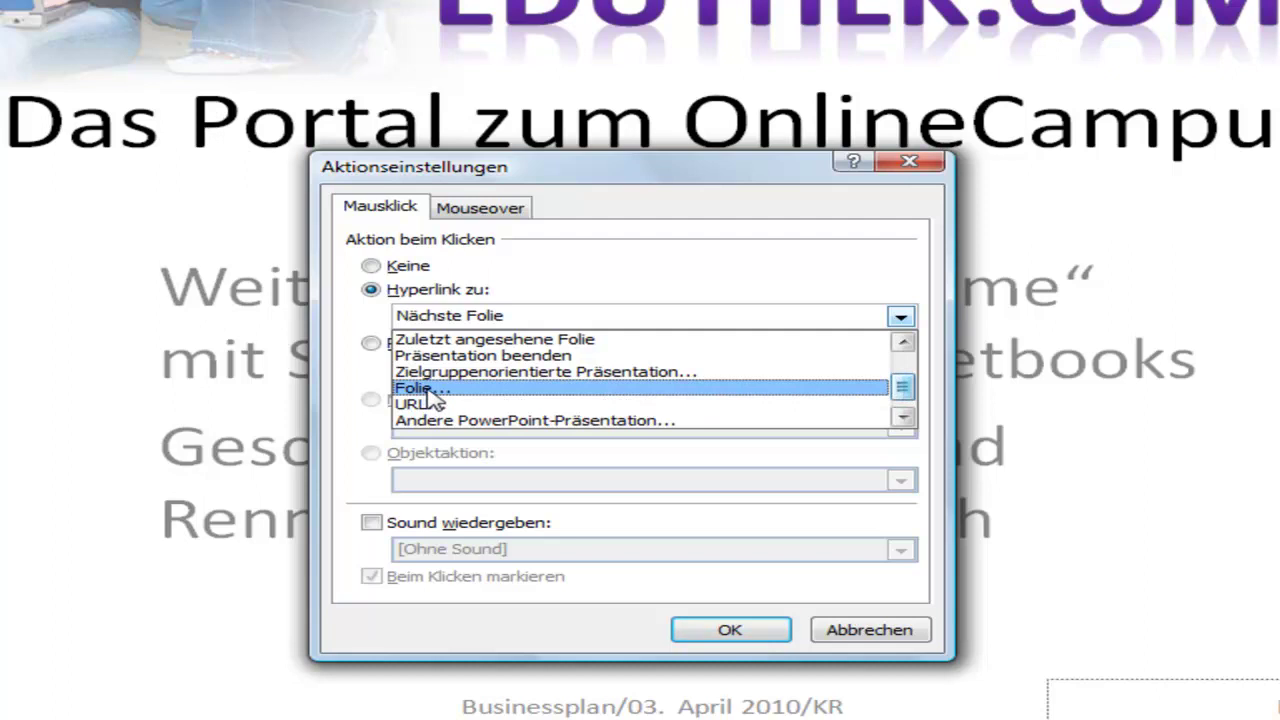
click(428, 392)
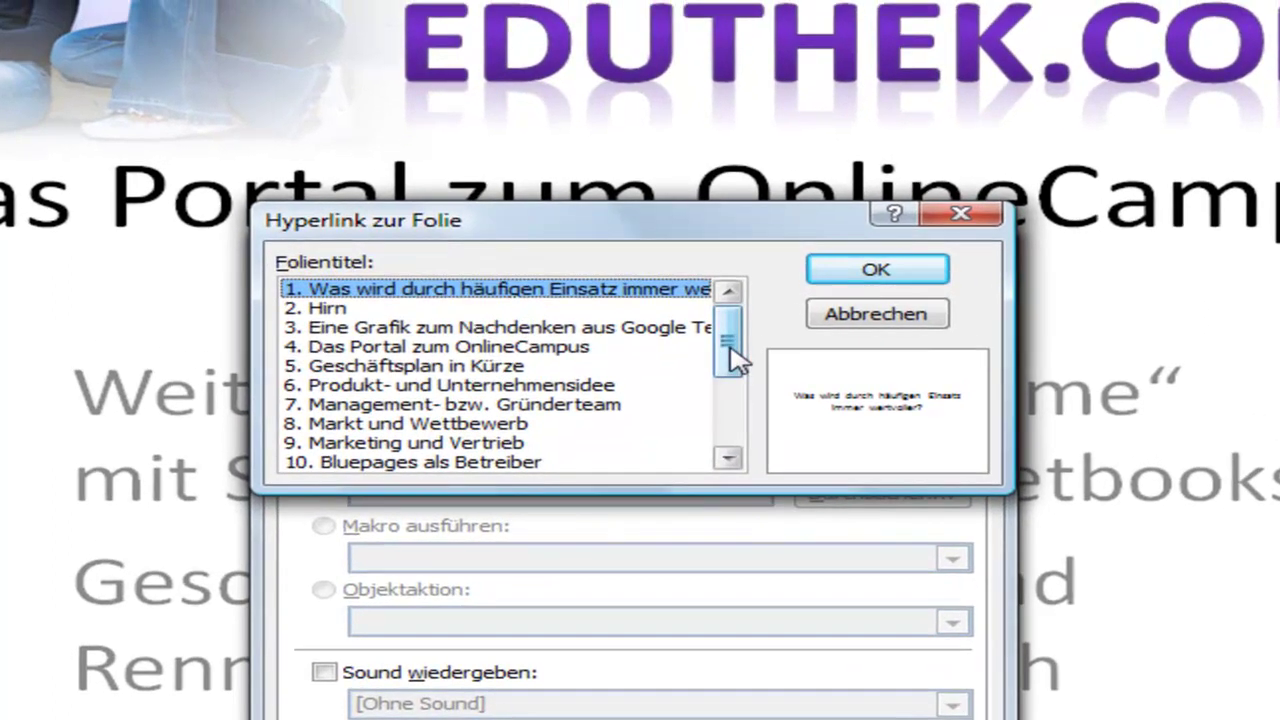
drag(731, 346, 748, 418)
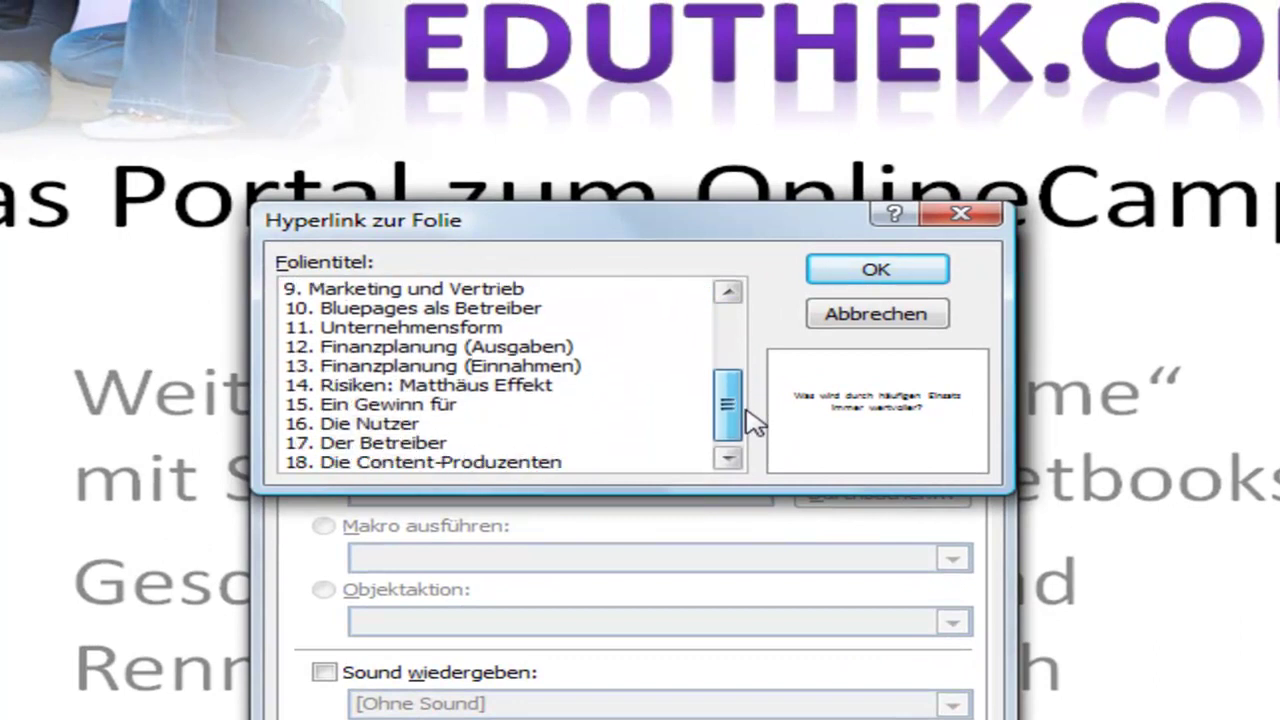
click(405, 426)
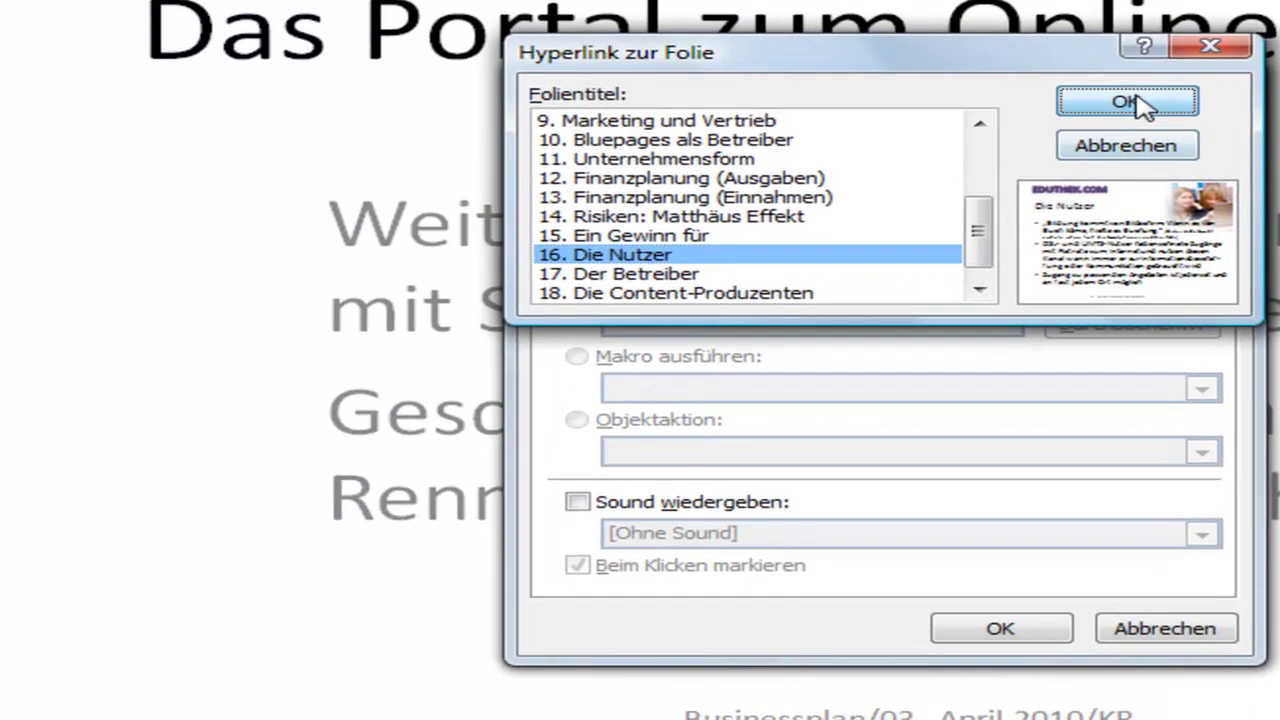
click(876, 269)
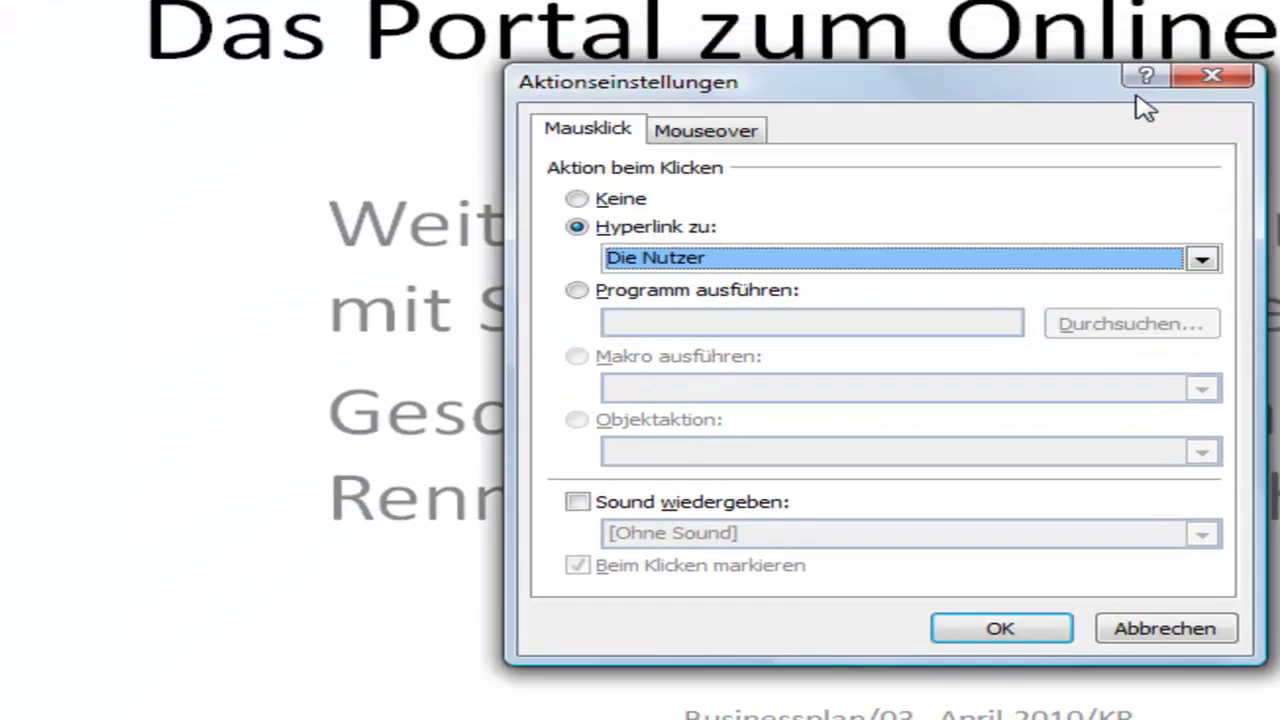
click(1008, 634)
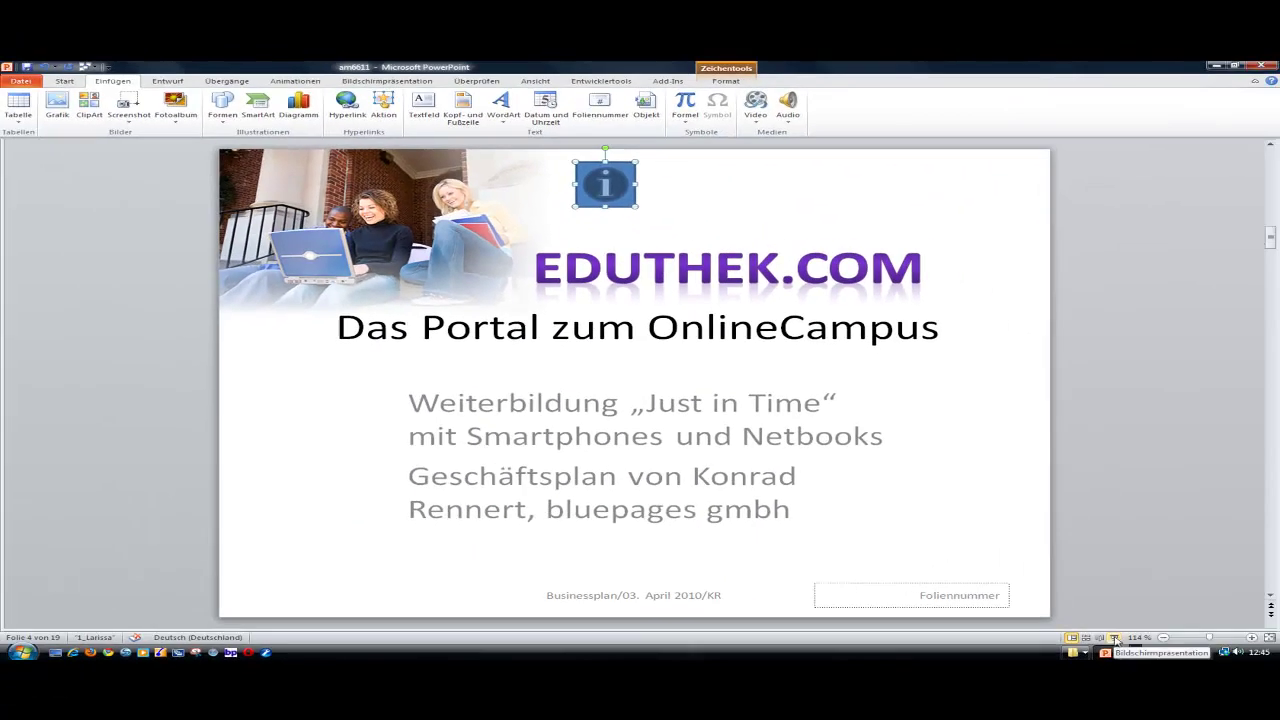
click(1116, 638)
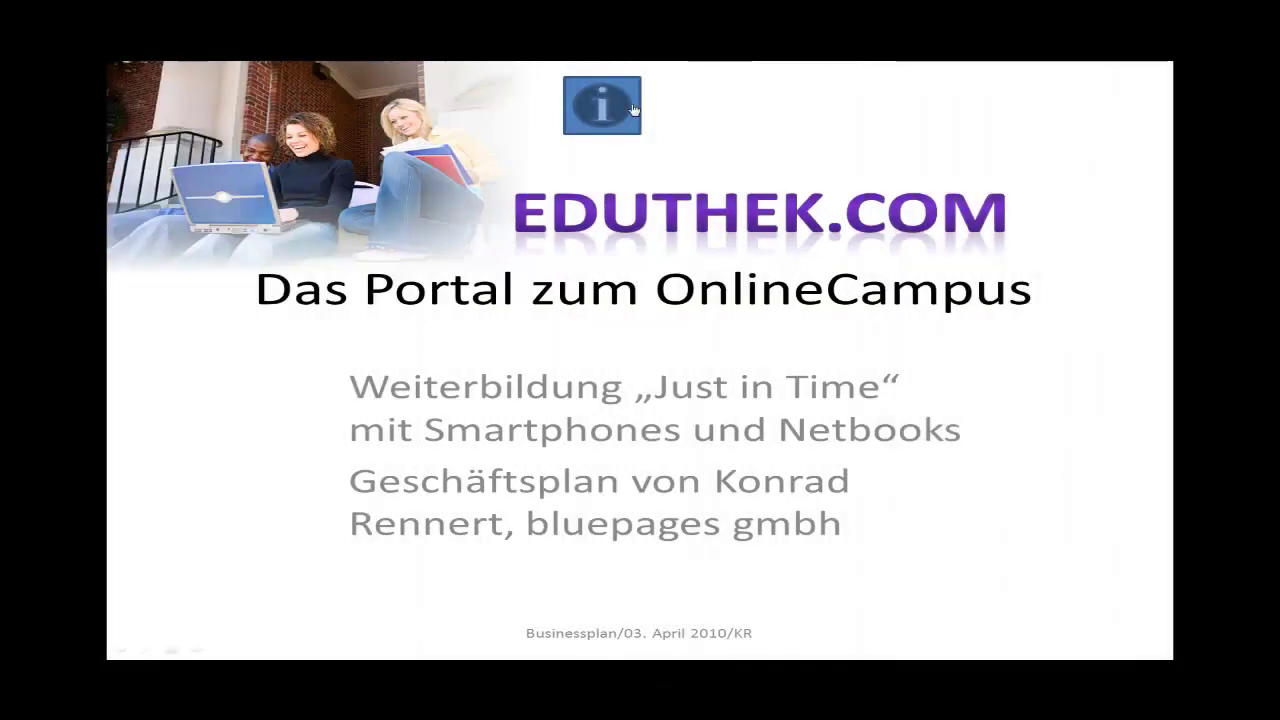
click(621, 101)
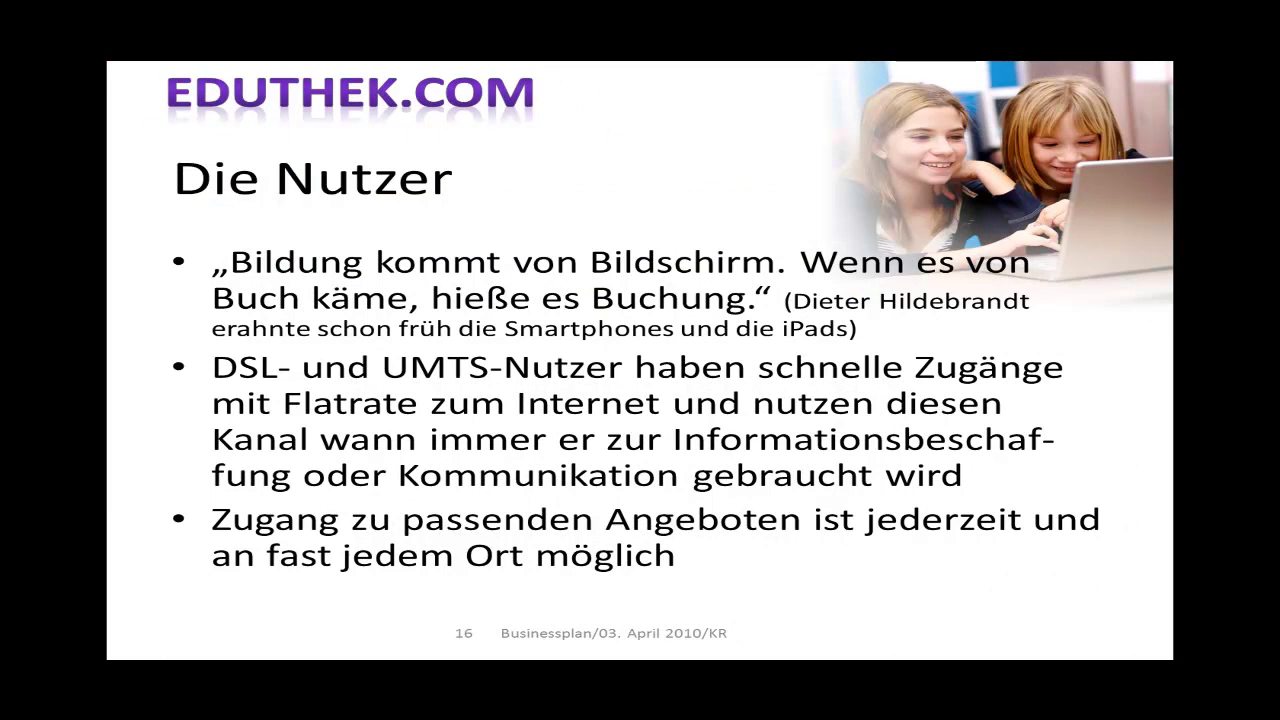
key(Escape)
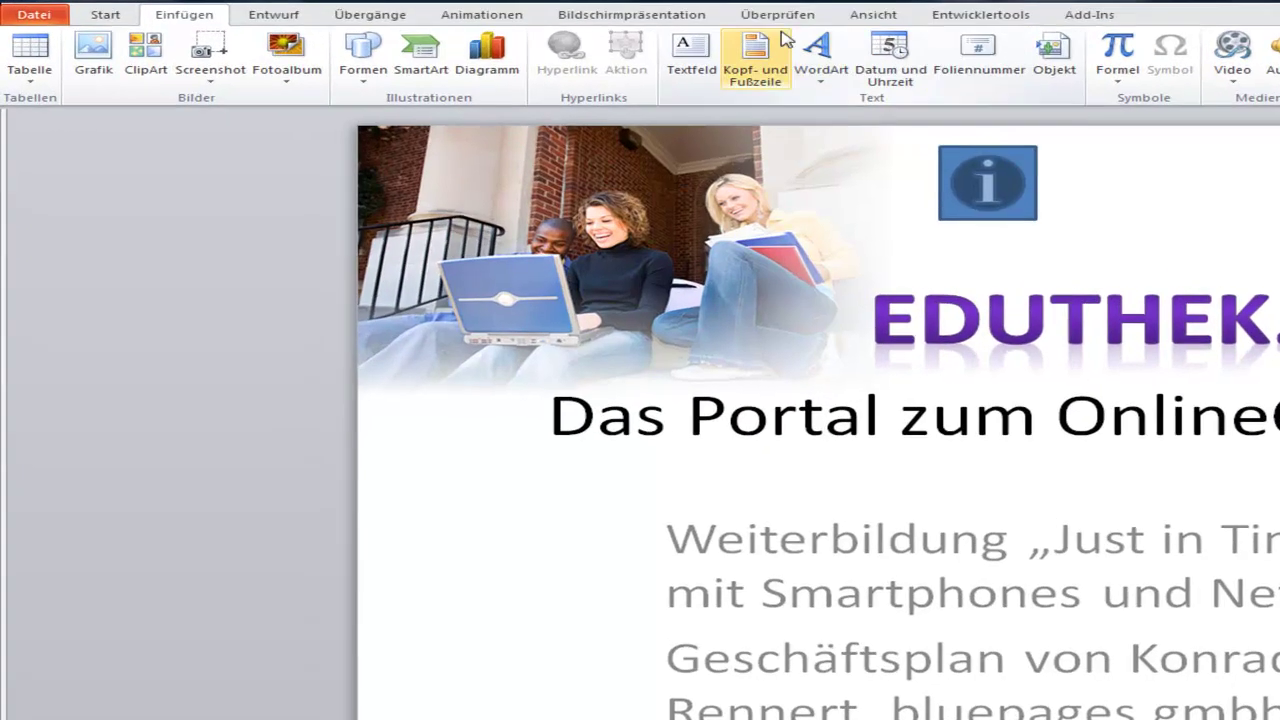
Draw a Help (question mark) action button beside the info button, sized to match it
click(363, 86)
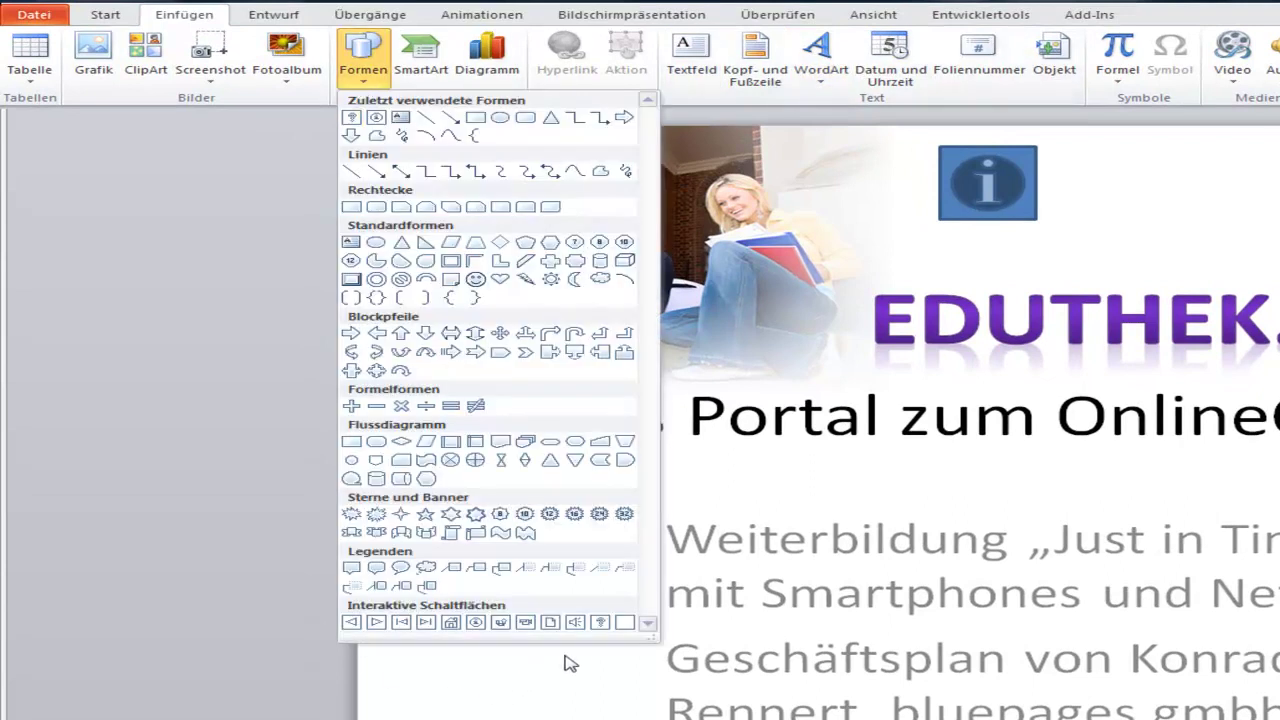
click(600, 622)
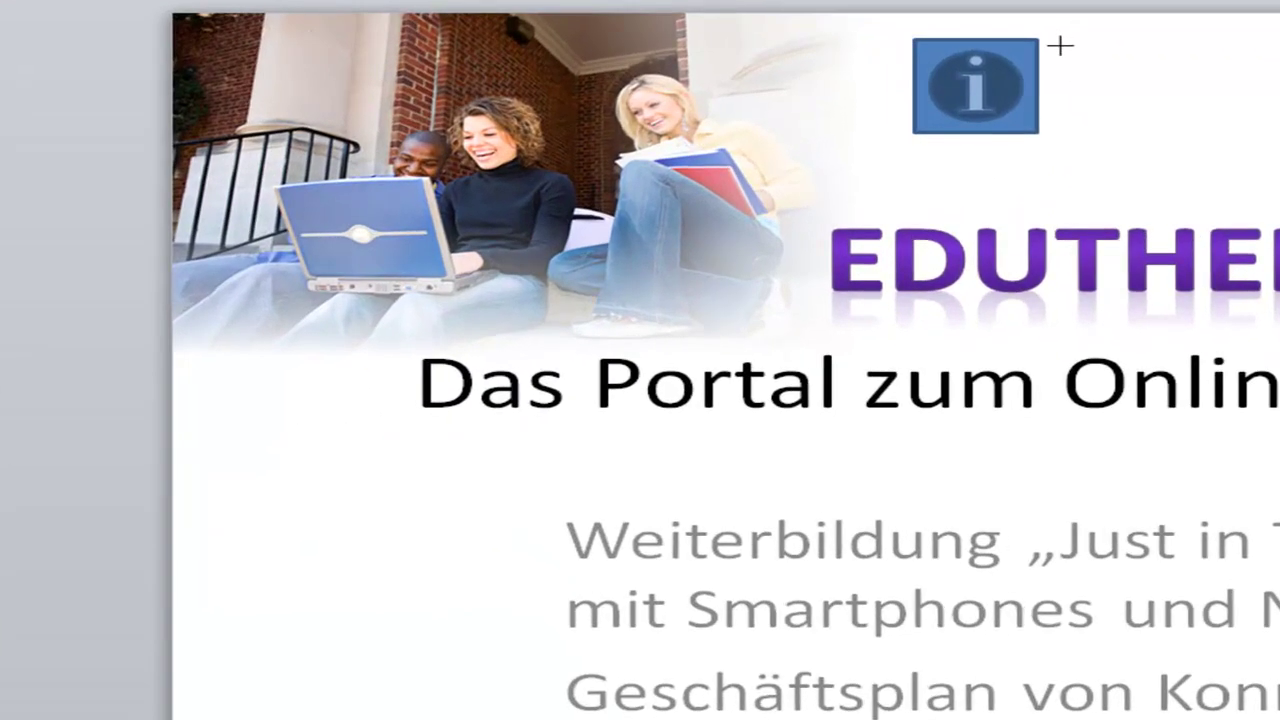
drag(1044, 146, 1080, 169)
drag(1093, 67, 1134, 130)
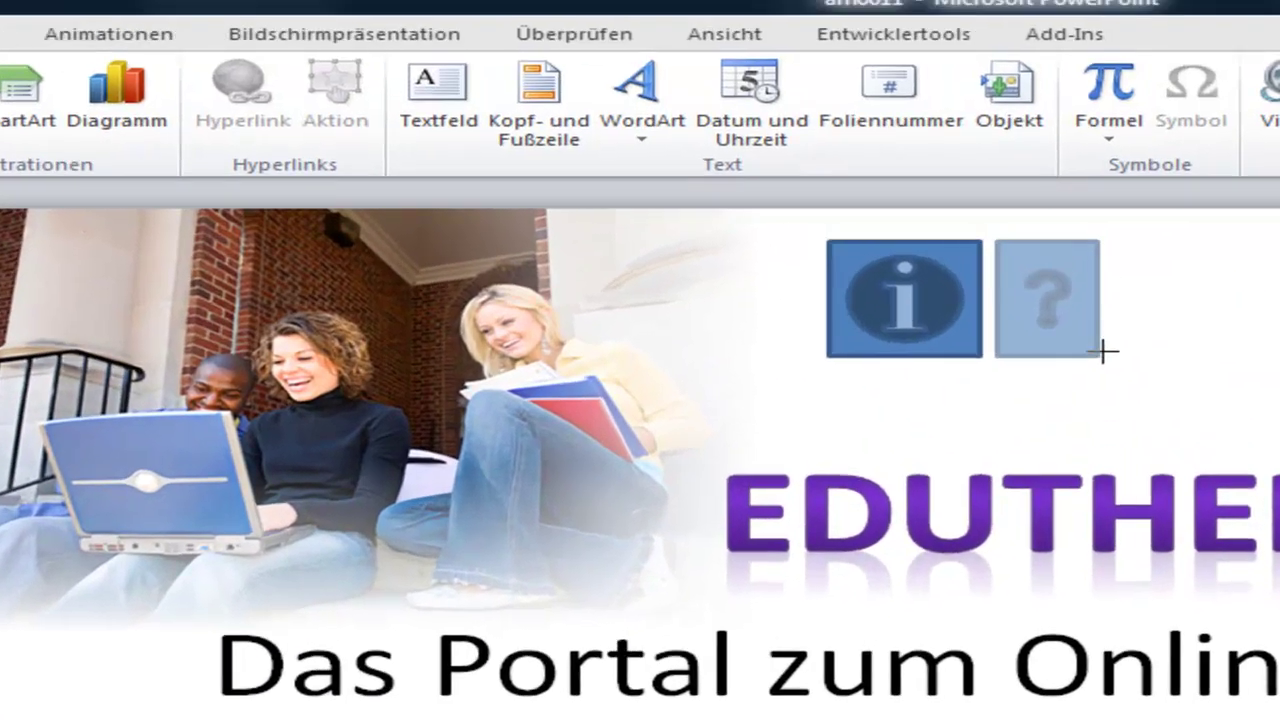
drag(1103, 351, 1107, 382)
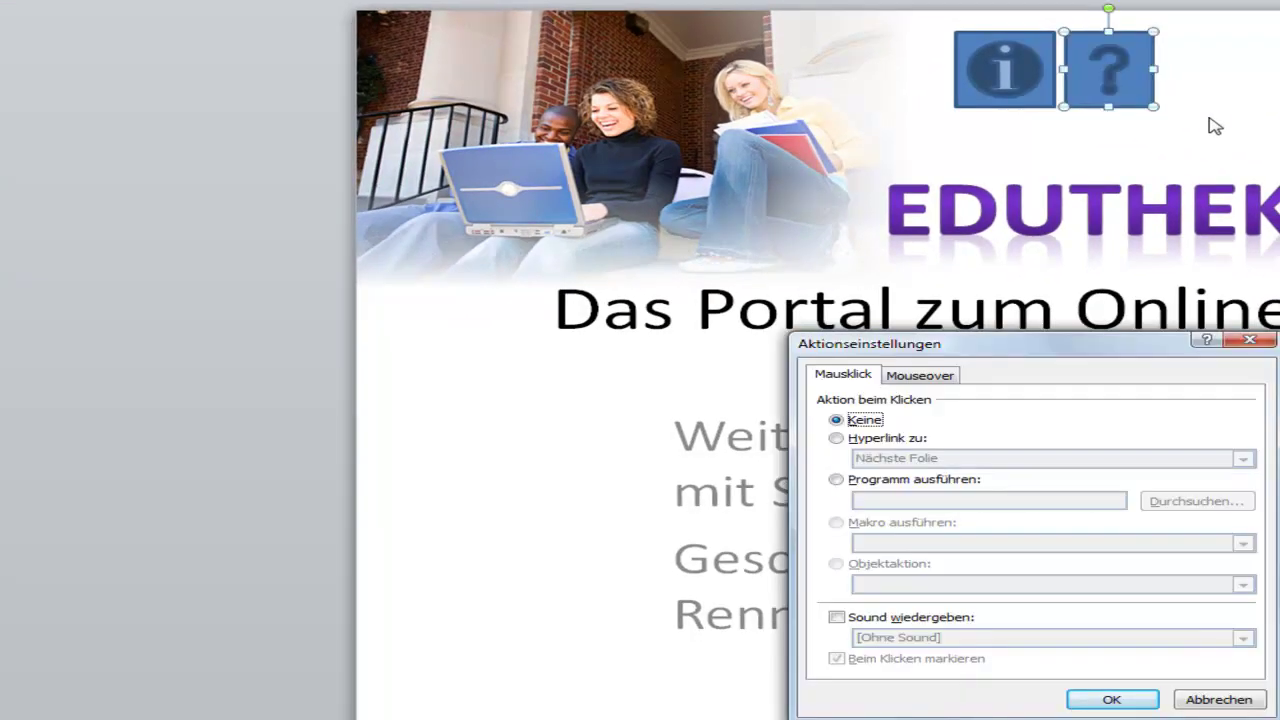
Hyperlink the help button to slide 3 of the Eduthek potential-customers presentation and confirm
click(843, 440)
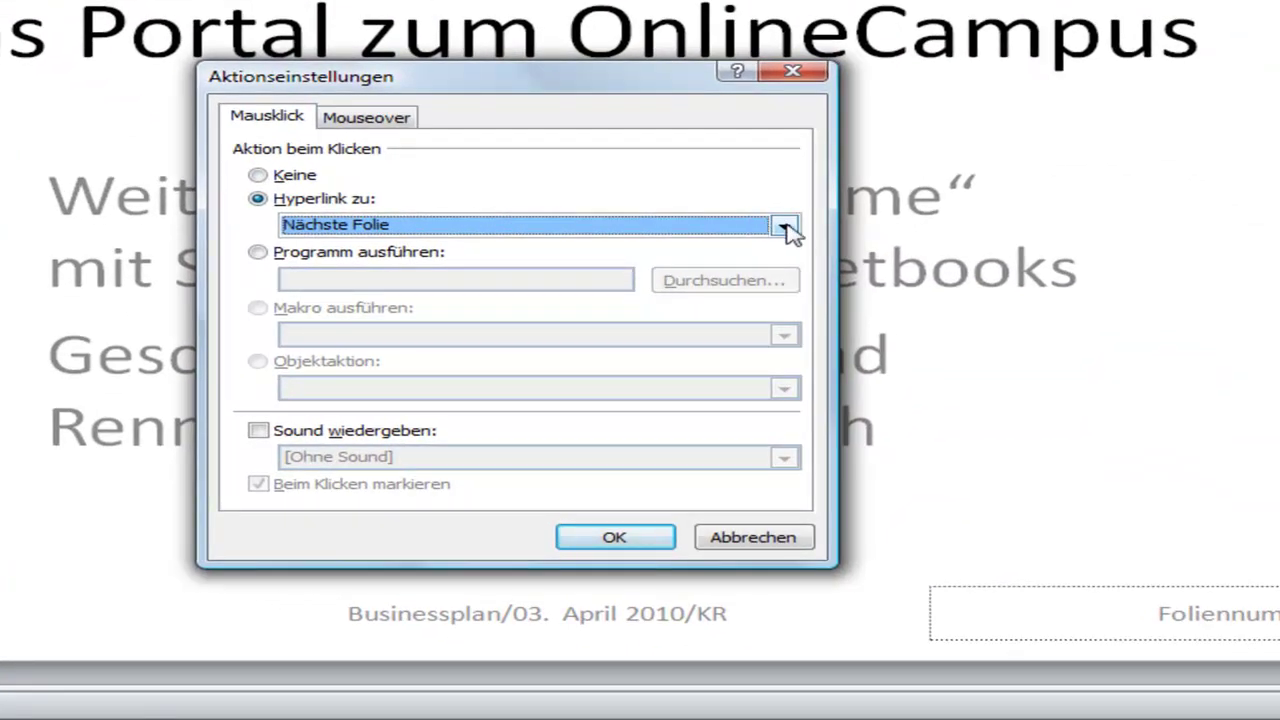
click(786, 226)
drag(789, 275, 766, 323)
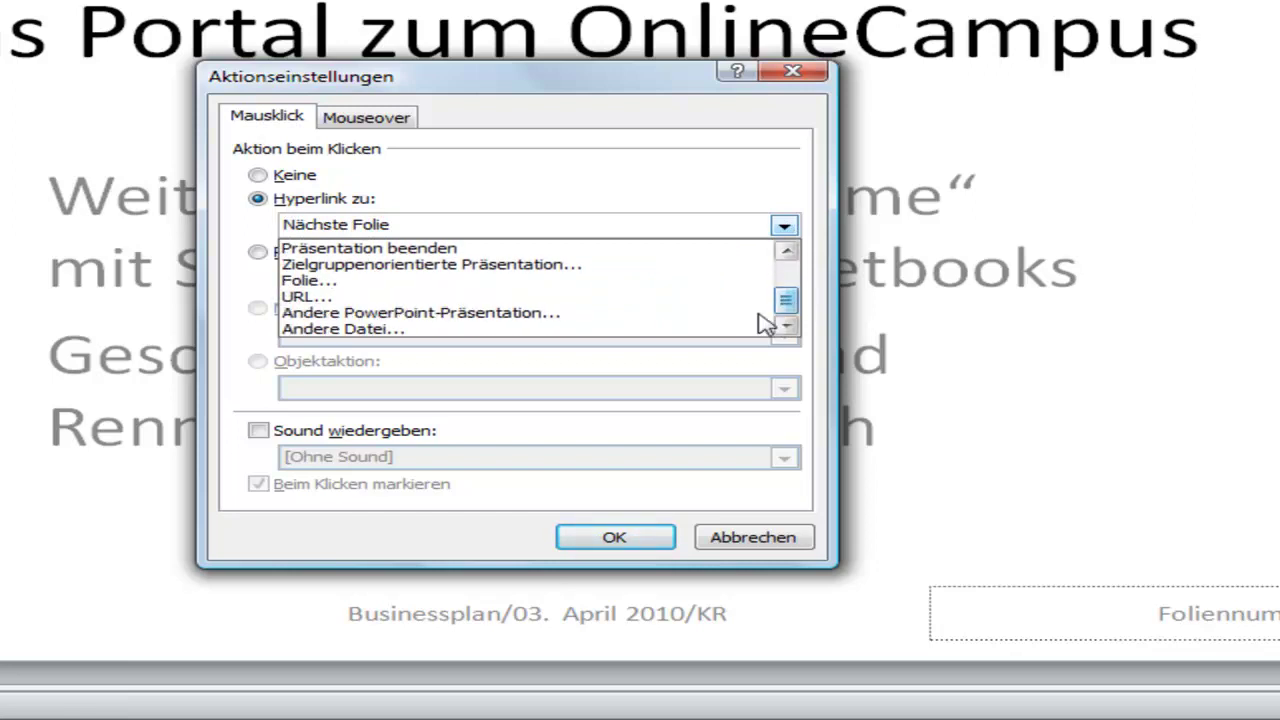
click(604, 314)
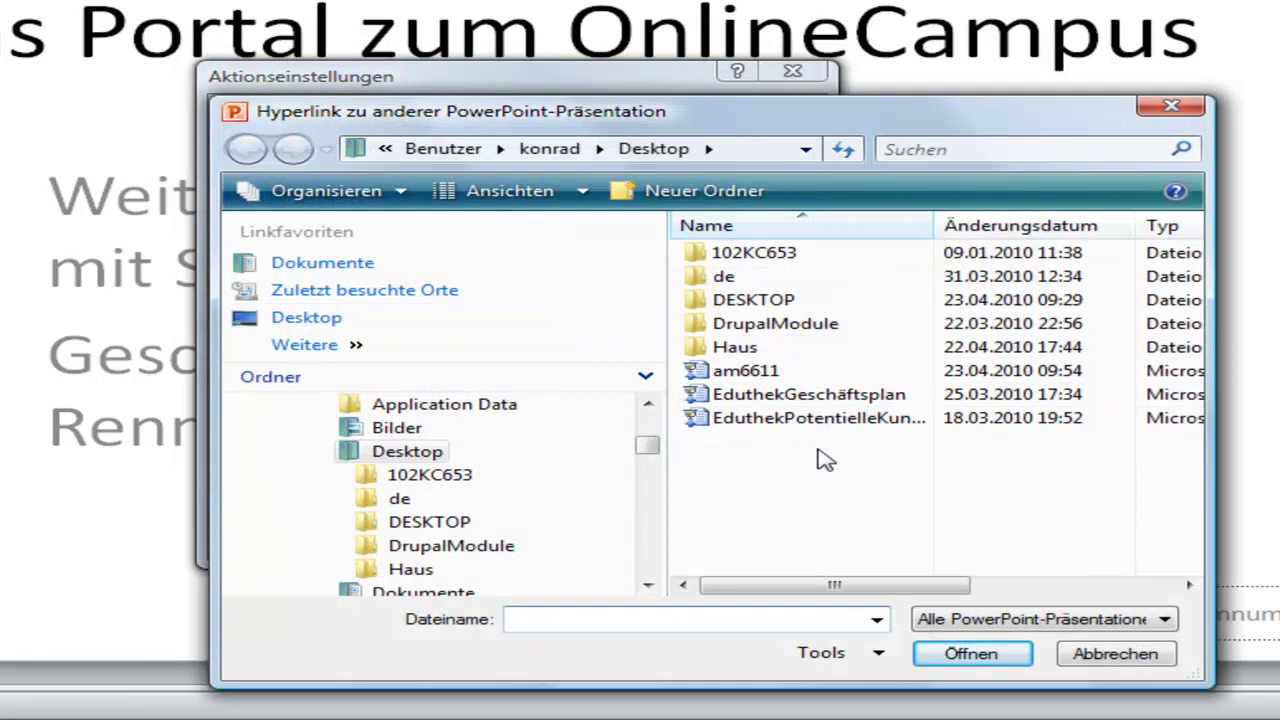
double_click(812, 420)
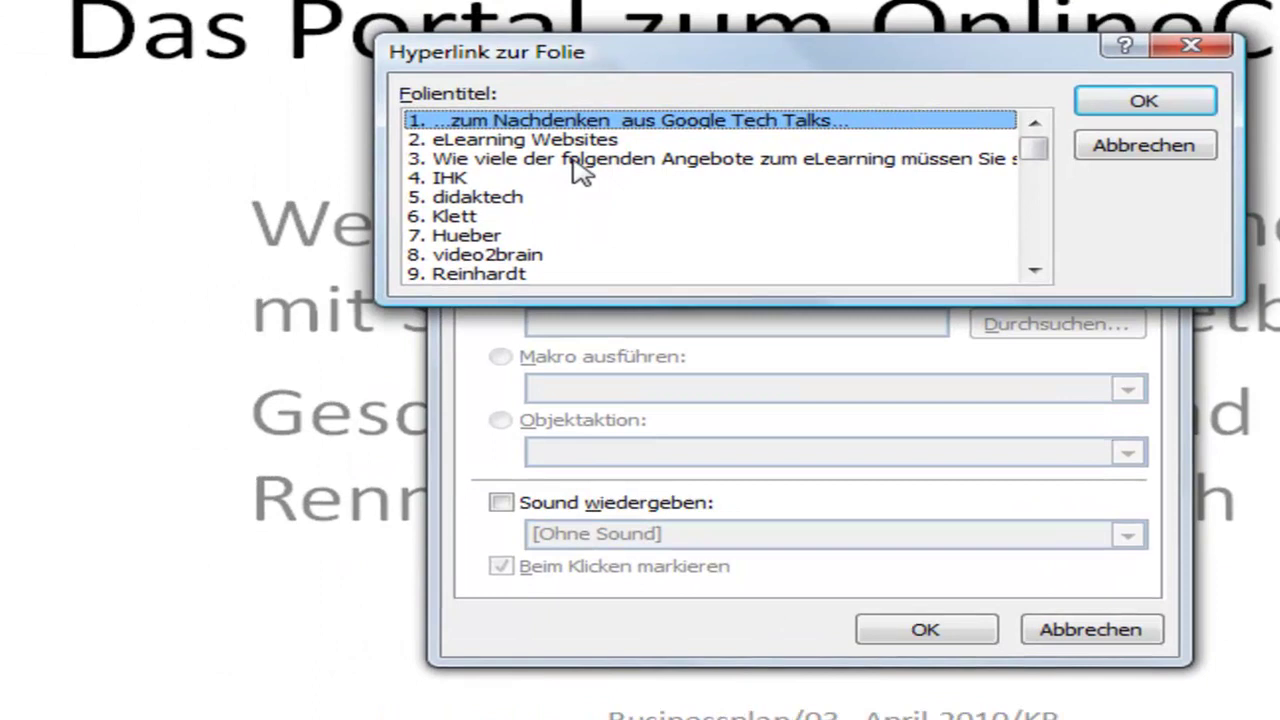
click(350, 210)
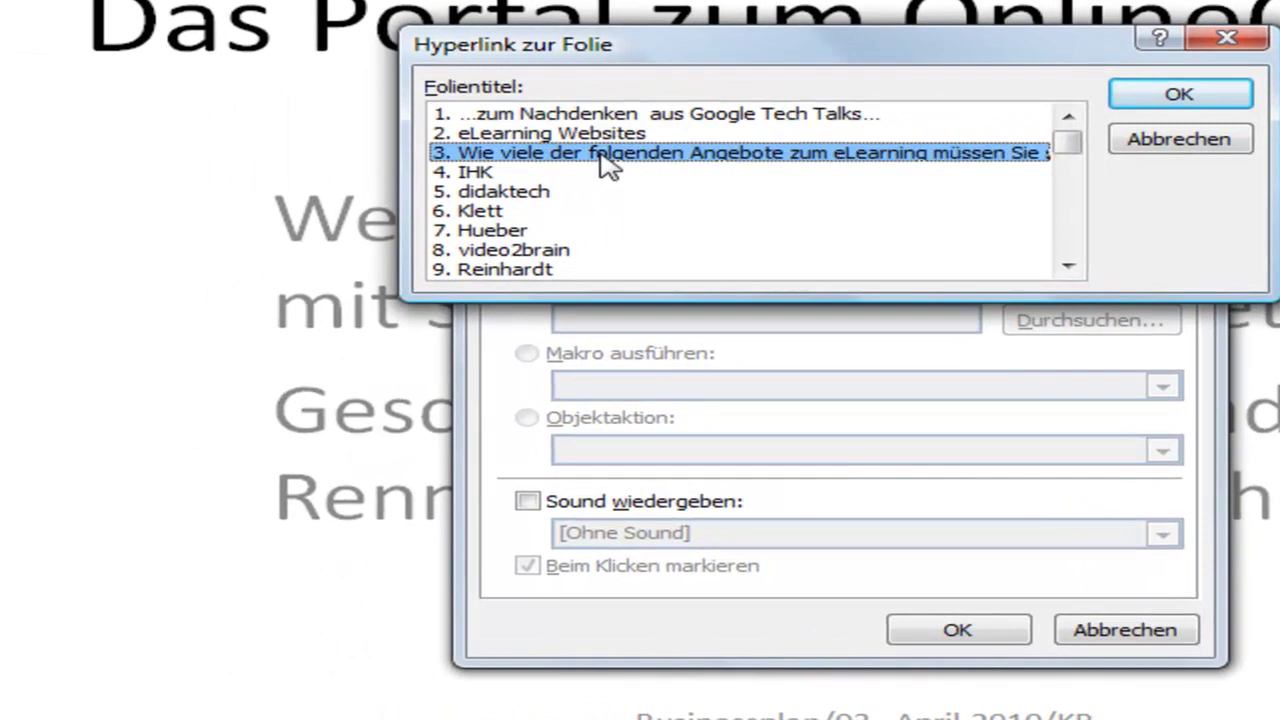
click(1163, 102)
click(975, 630)
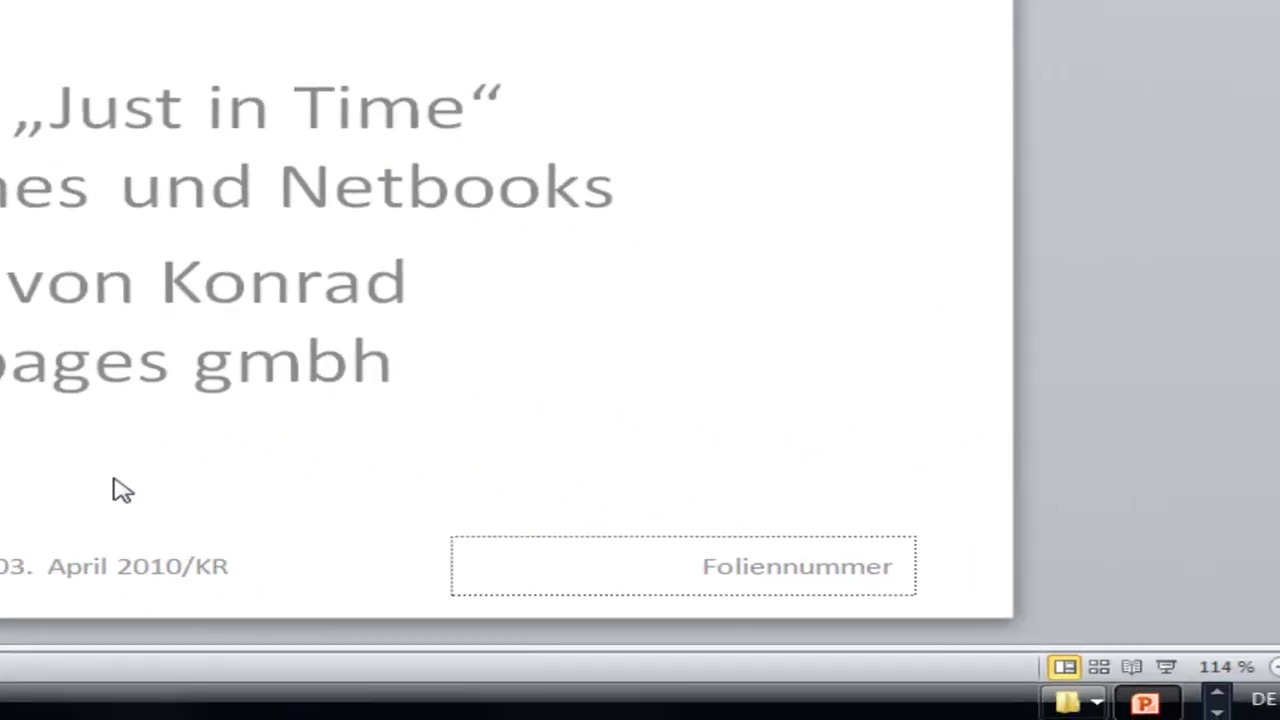
Run the slide show, follow the link to the question slide, and advance past two slides
click(1165, 668)
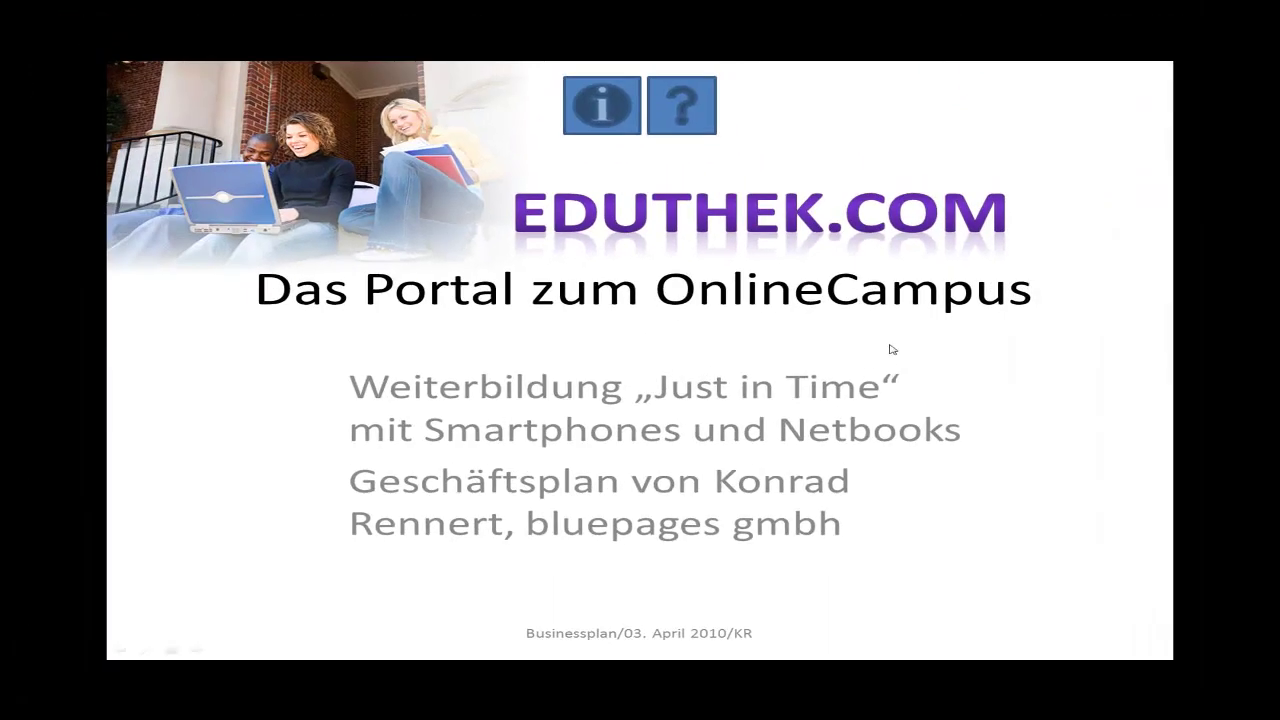
click(695, 117)
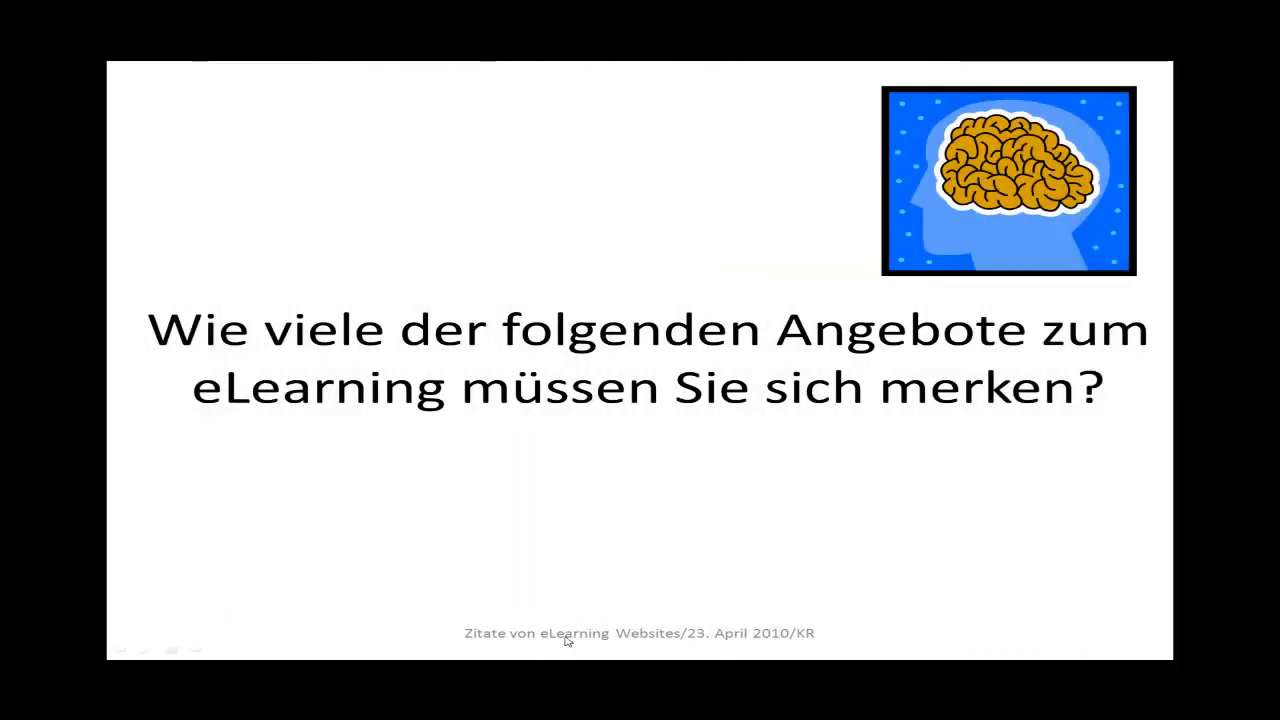
click(508, 640)
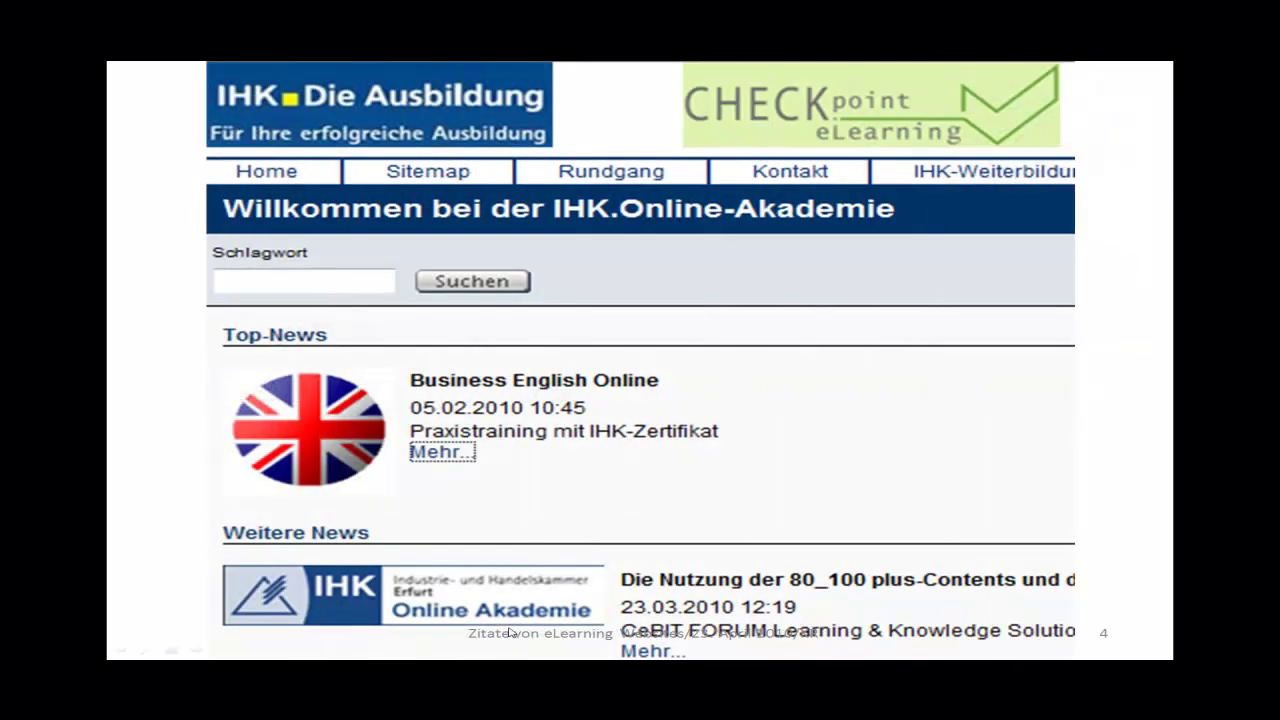
click(510, 632)
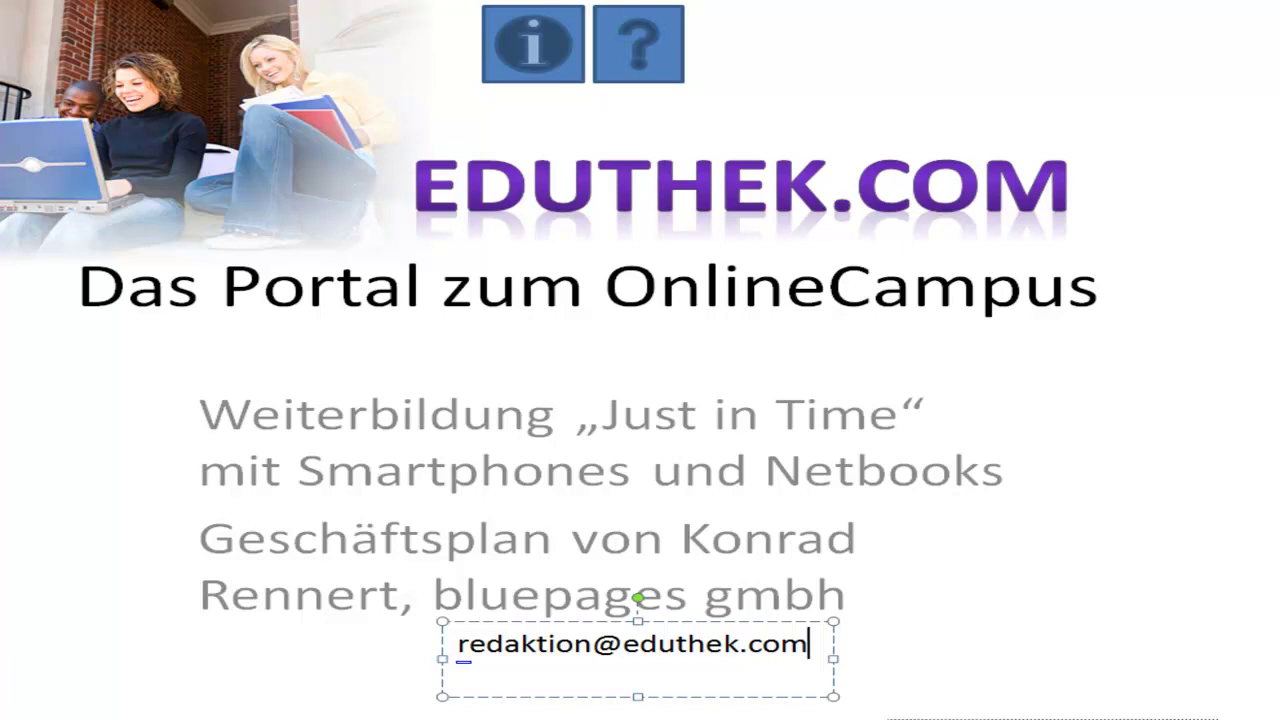
Press Enter after the e-mail address so AutoFormat turns it into a mail hyperlink
key(Return)
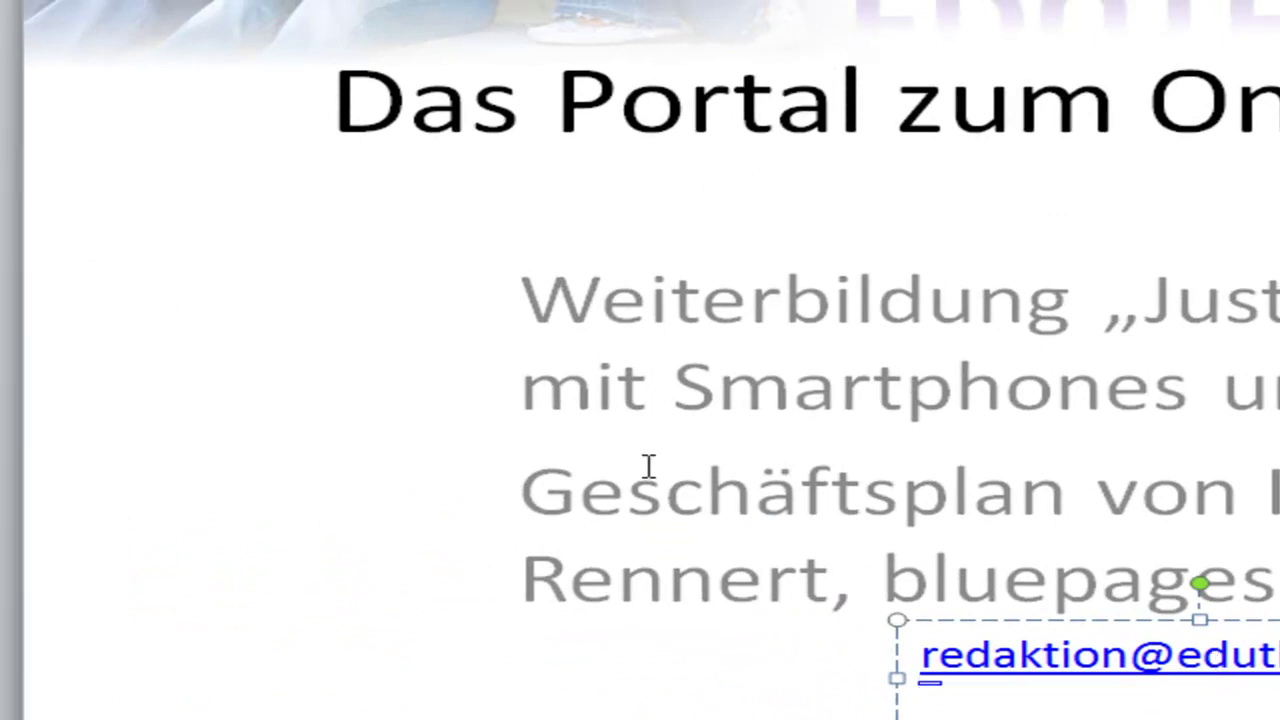
Select 'Geschäftsplan' without its trailing space and hyperlink it to the desktop file ExportNachEduThek
double_click(705, 495)
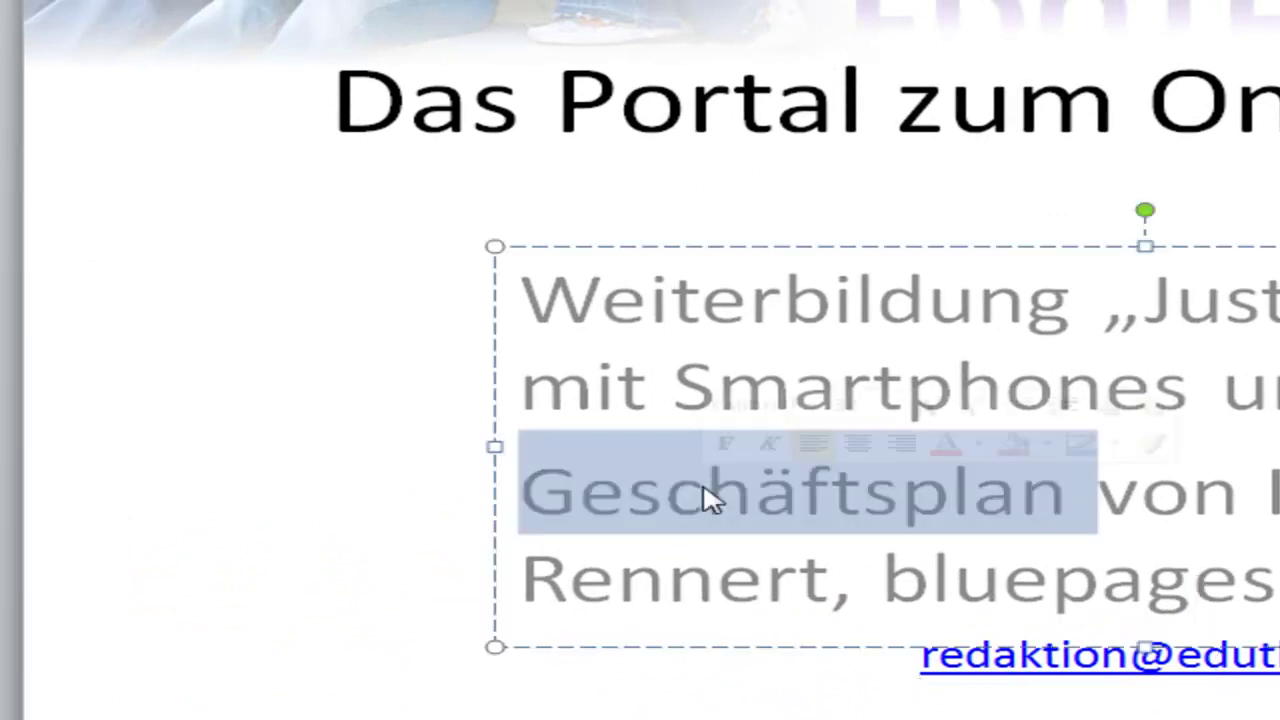
key(shift+Left)
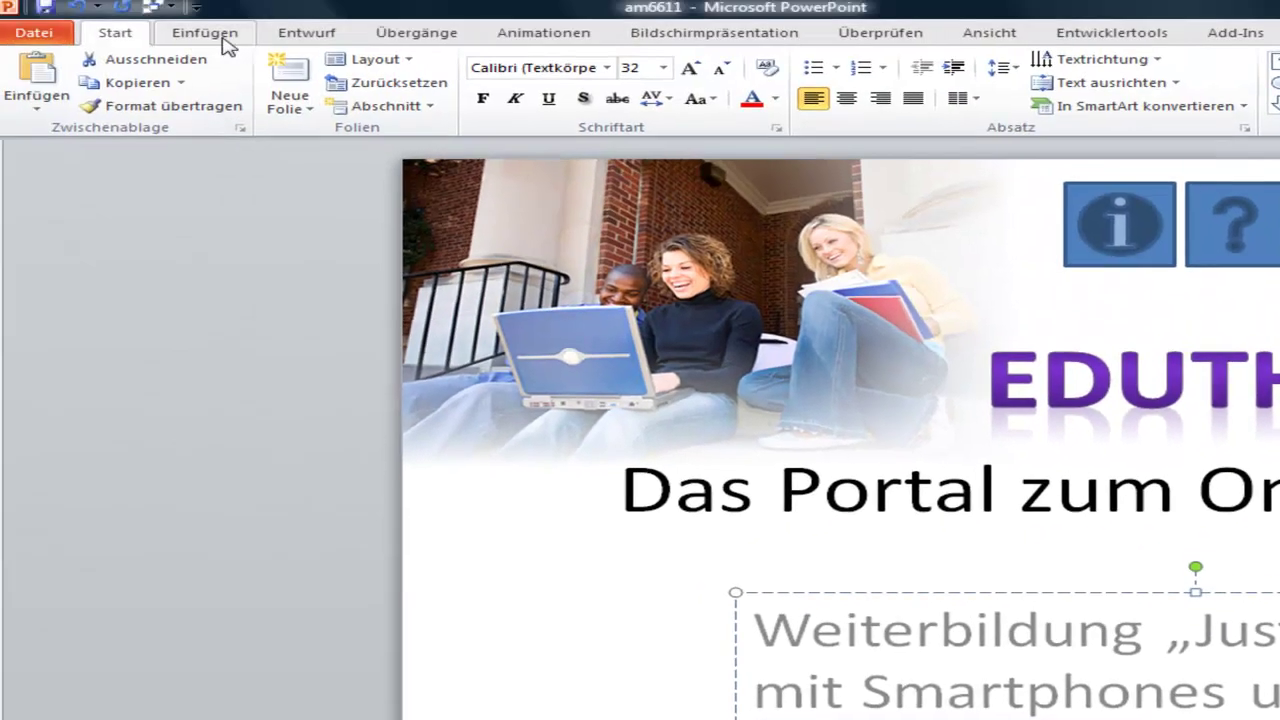
click(226, 45)
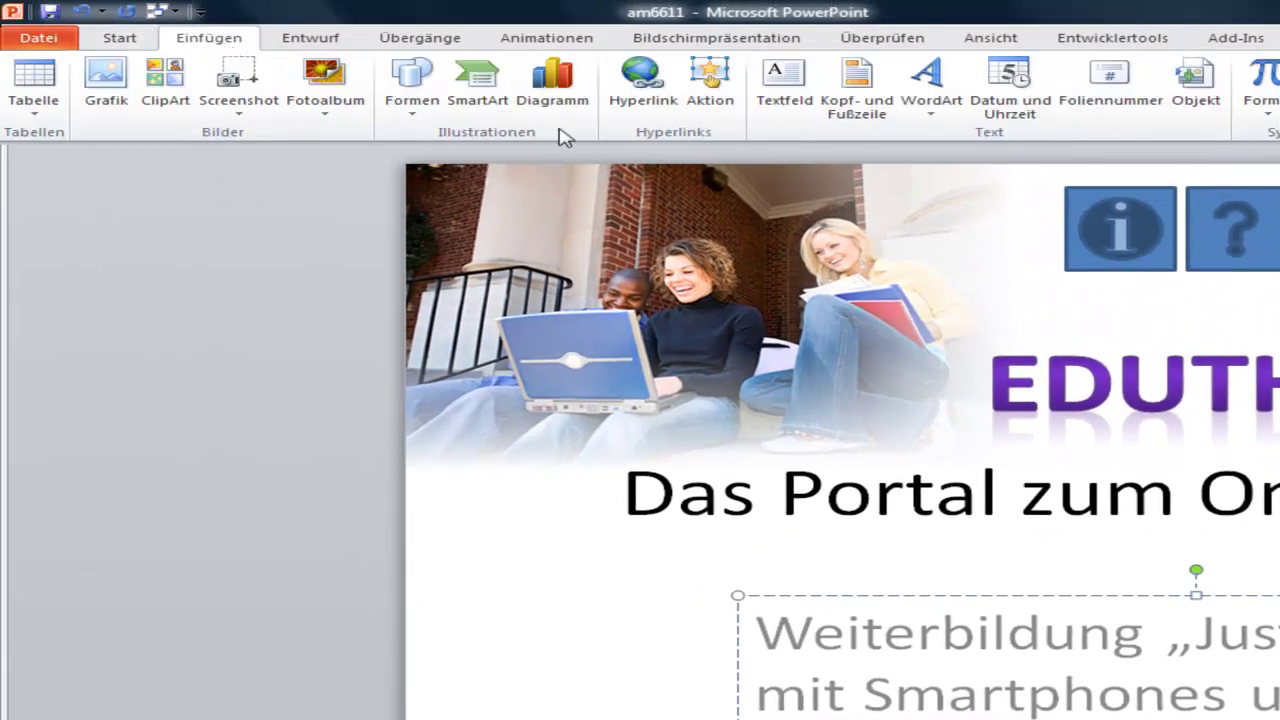
click(630, 100)
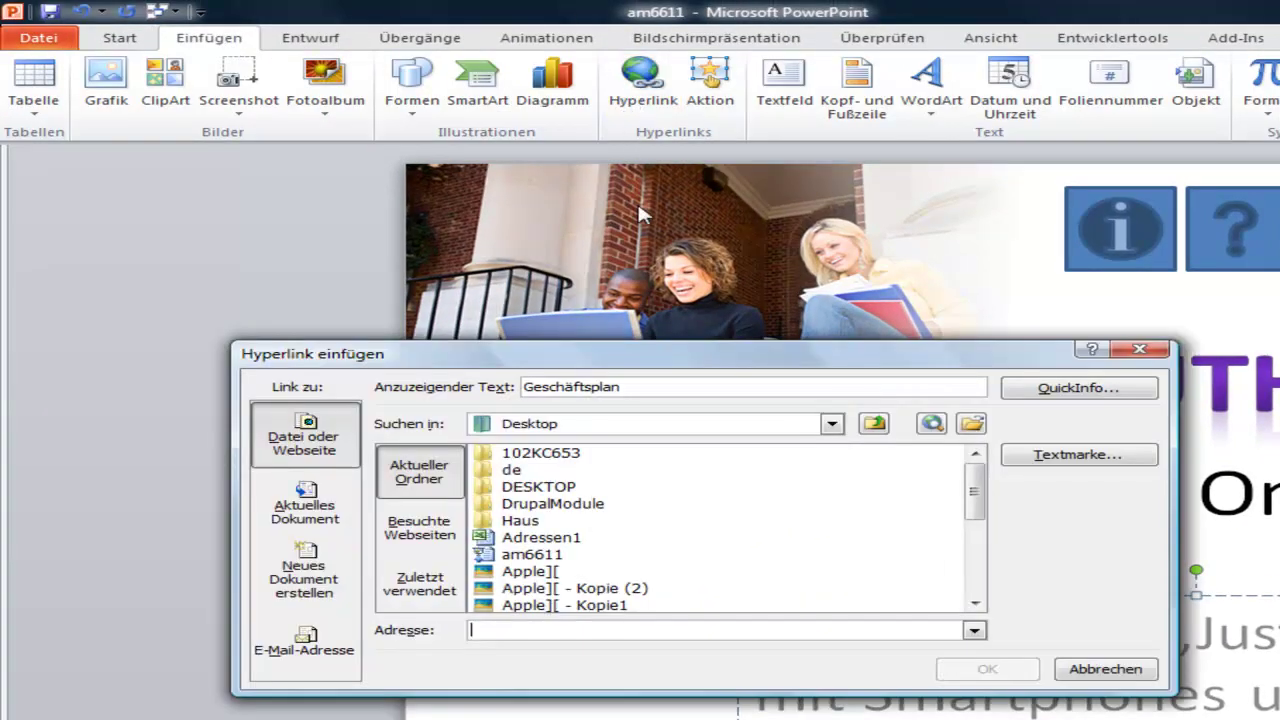
drag(975, 490, 976, 535)
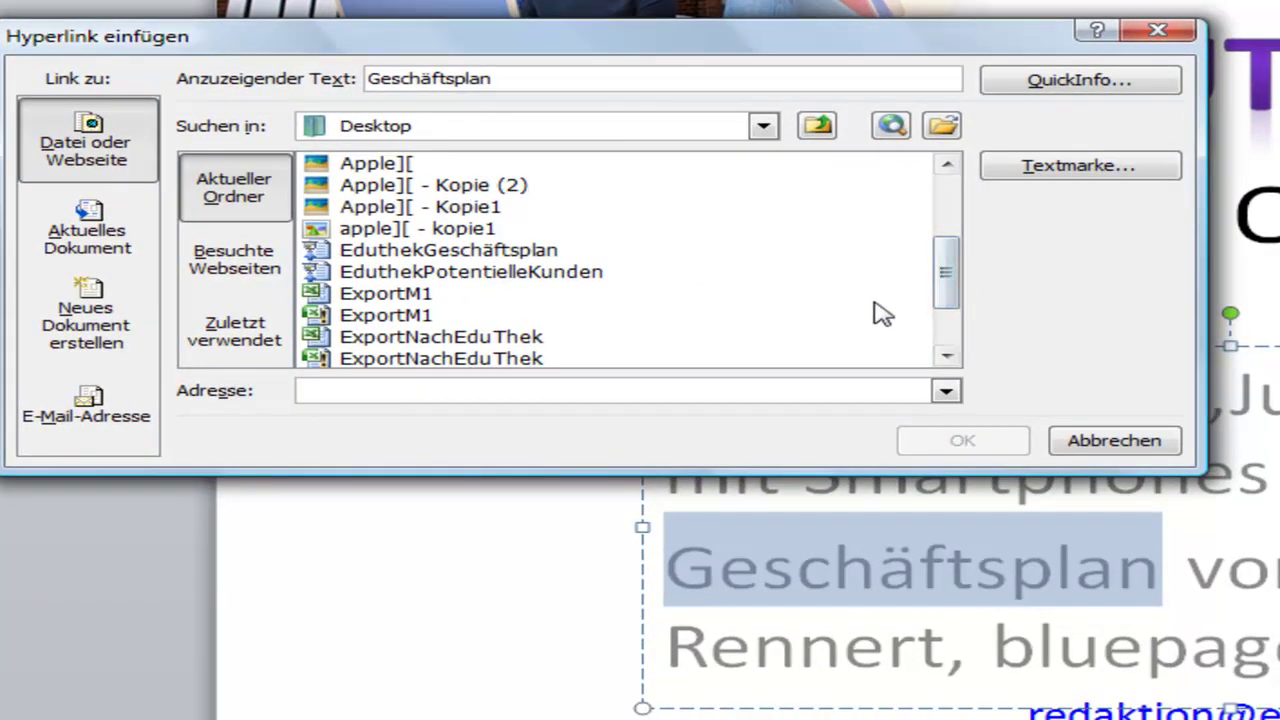
double_click(380, 340)
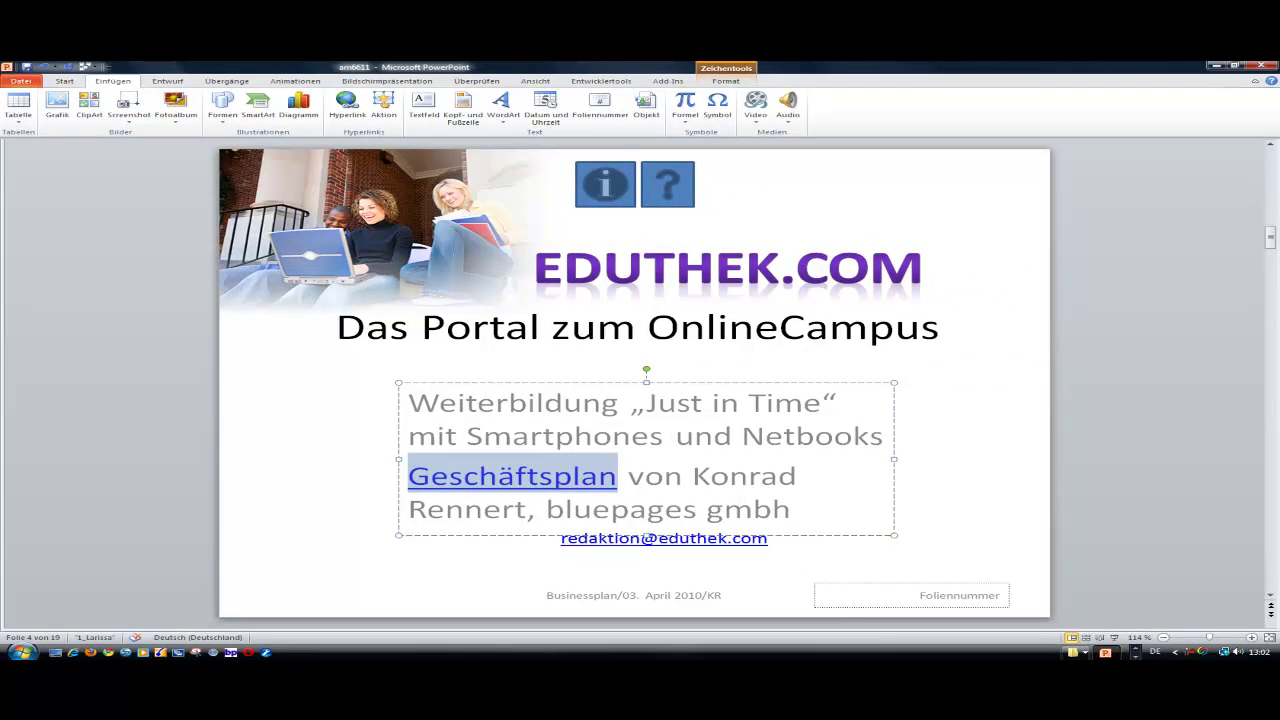
Start the slide show and click the Geschäftsplan link to open the ExportNachEduThek workbook
click(1116, 638)
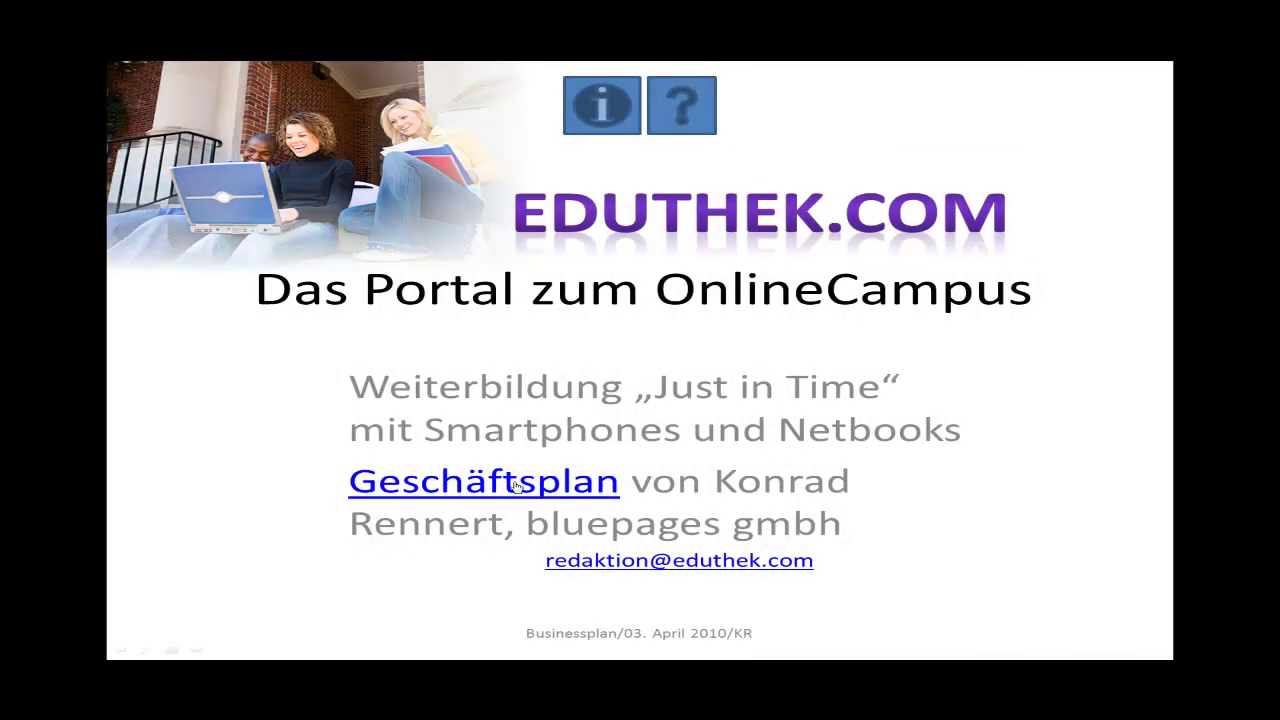
click(513, 482)
Click the e-mail link in the show and close the new Windows Live Mail message unsent
click(646, 568)
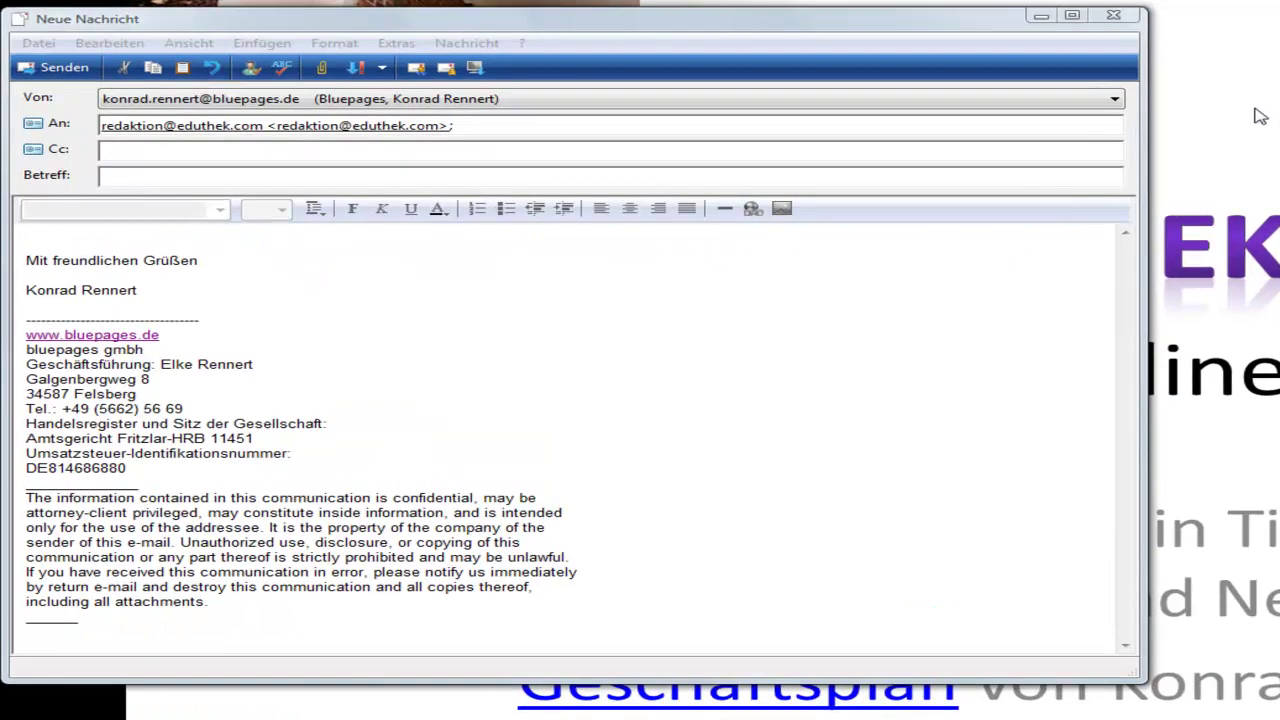
click(1116, 17)
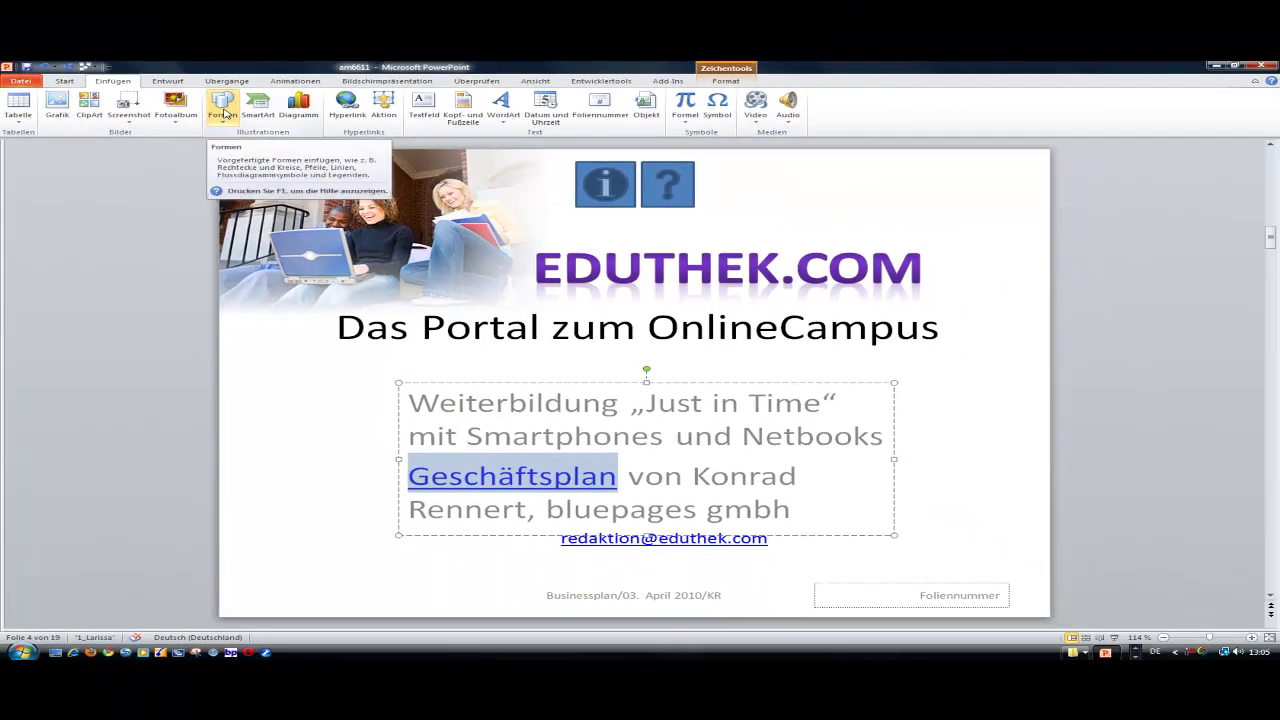
Draw a rectangle over the students photo at the top left of the title slide
click(224, 108)
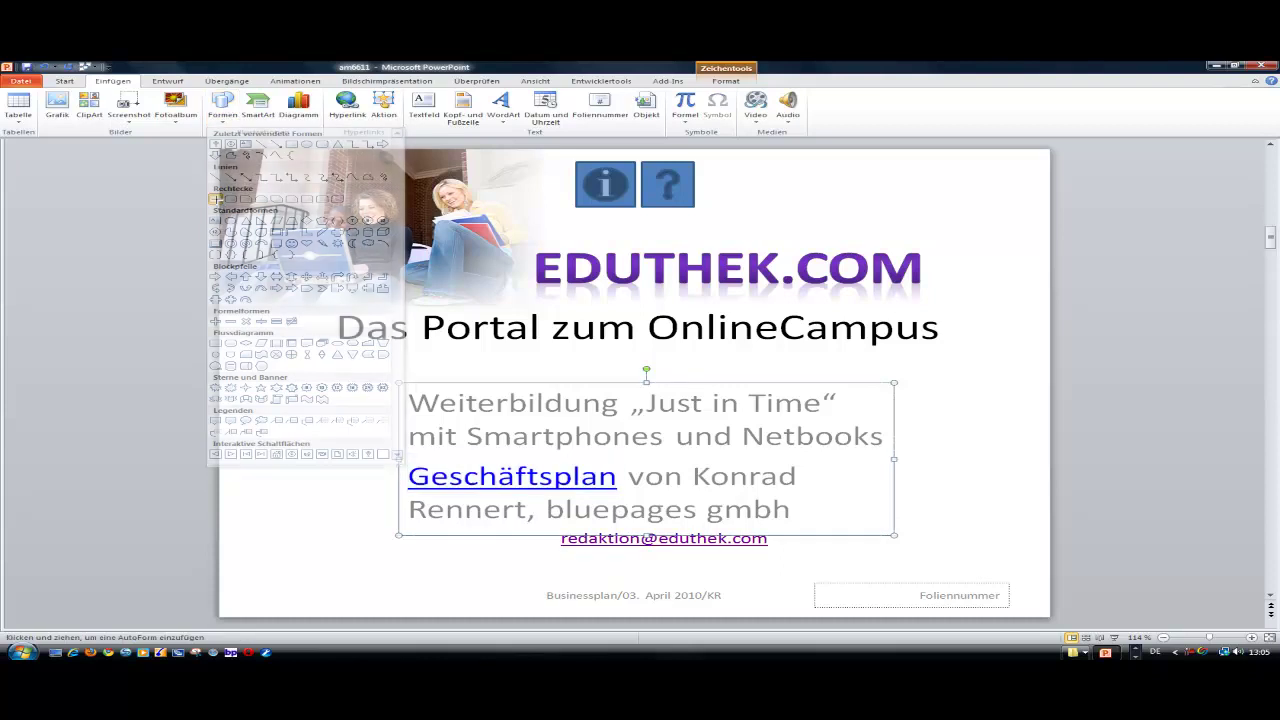
click(216, 200)
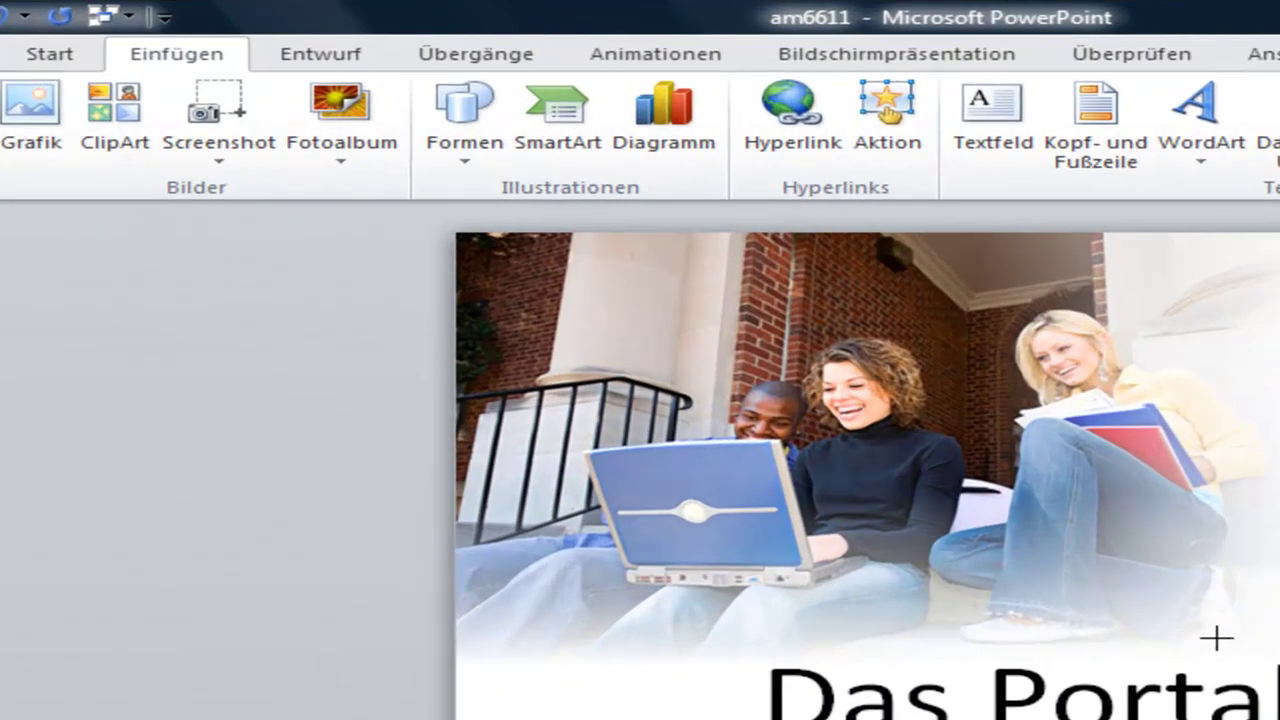
drag(1220, 640, 446, 232)
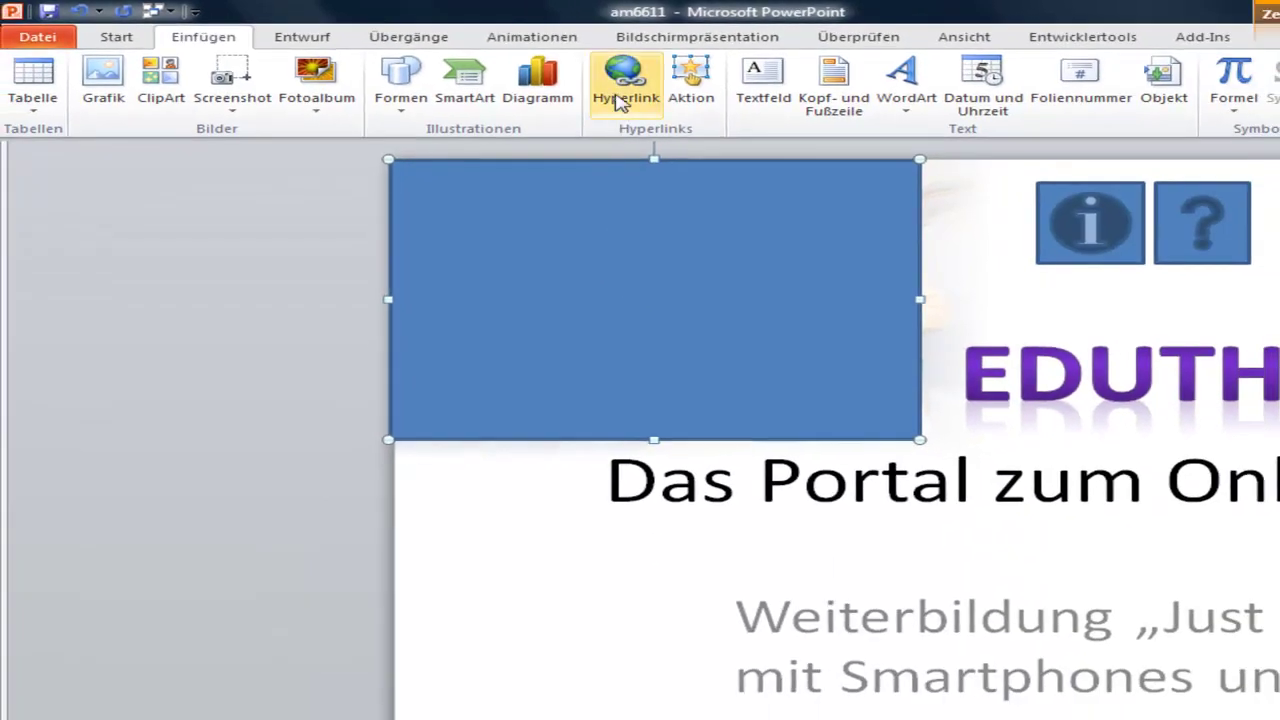
click(620, 90)
click(810, 415)
click(810, 415)
click(810, 415)
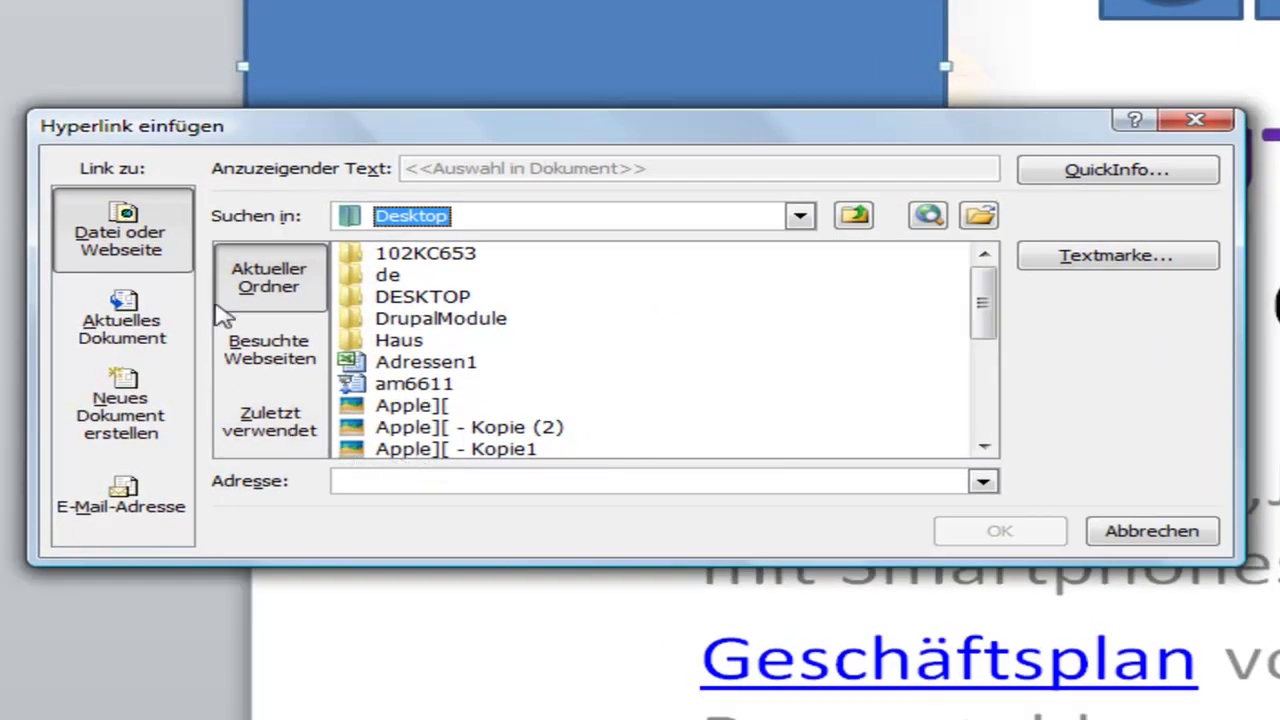
click(163, 257)
click(303, 352)
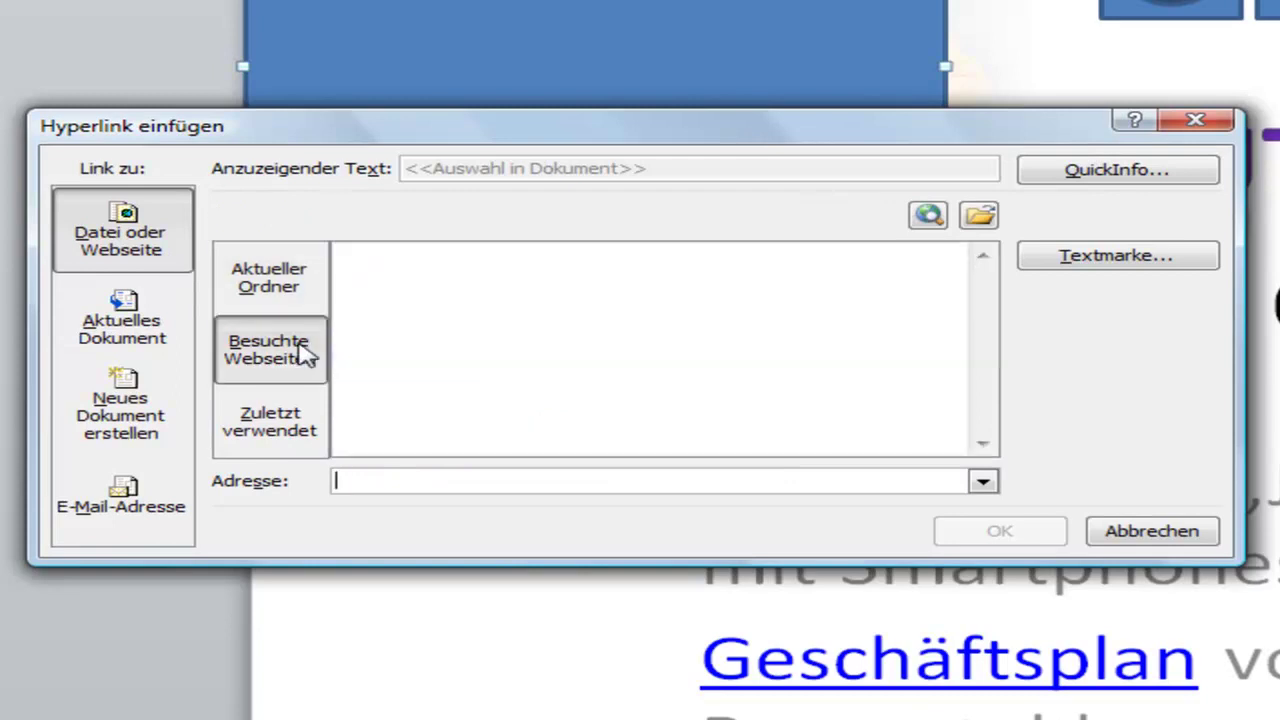
text(www)
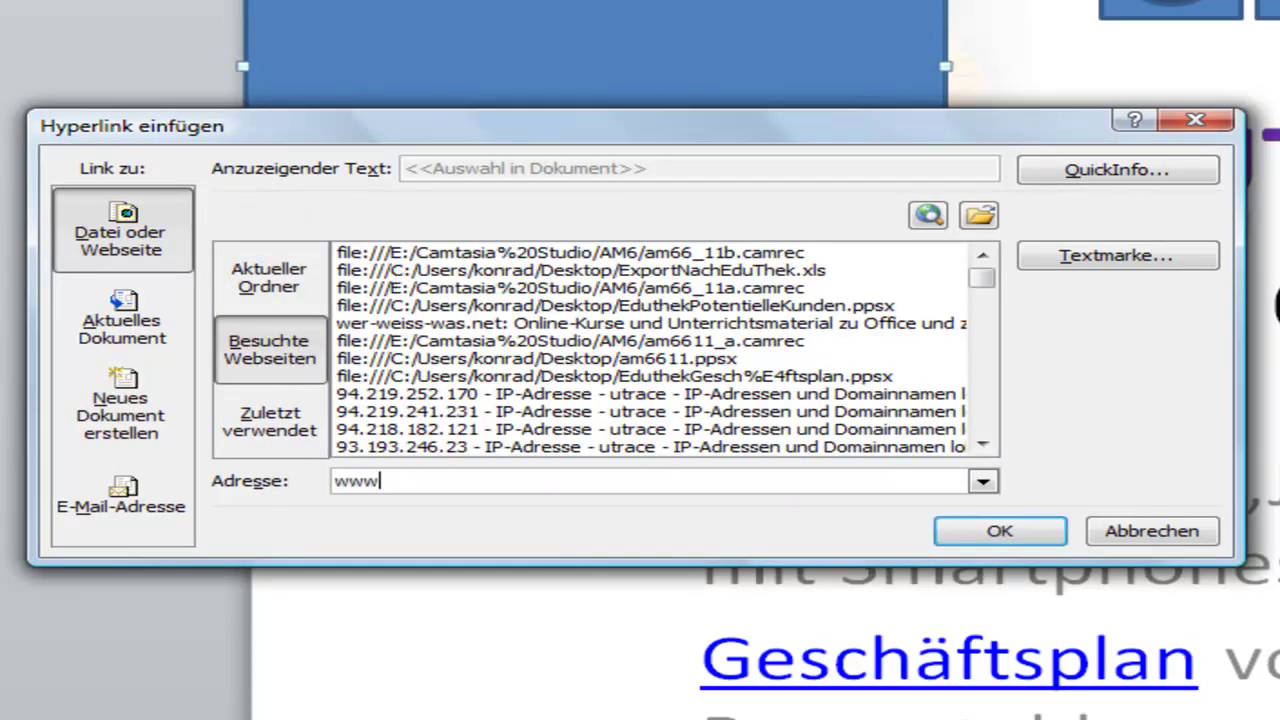
text(.)
text(eduthek.)
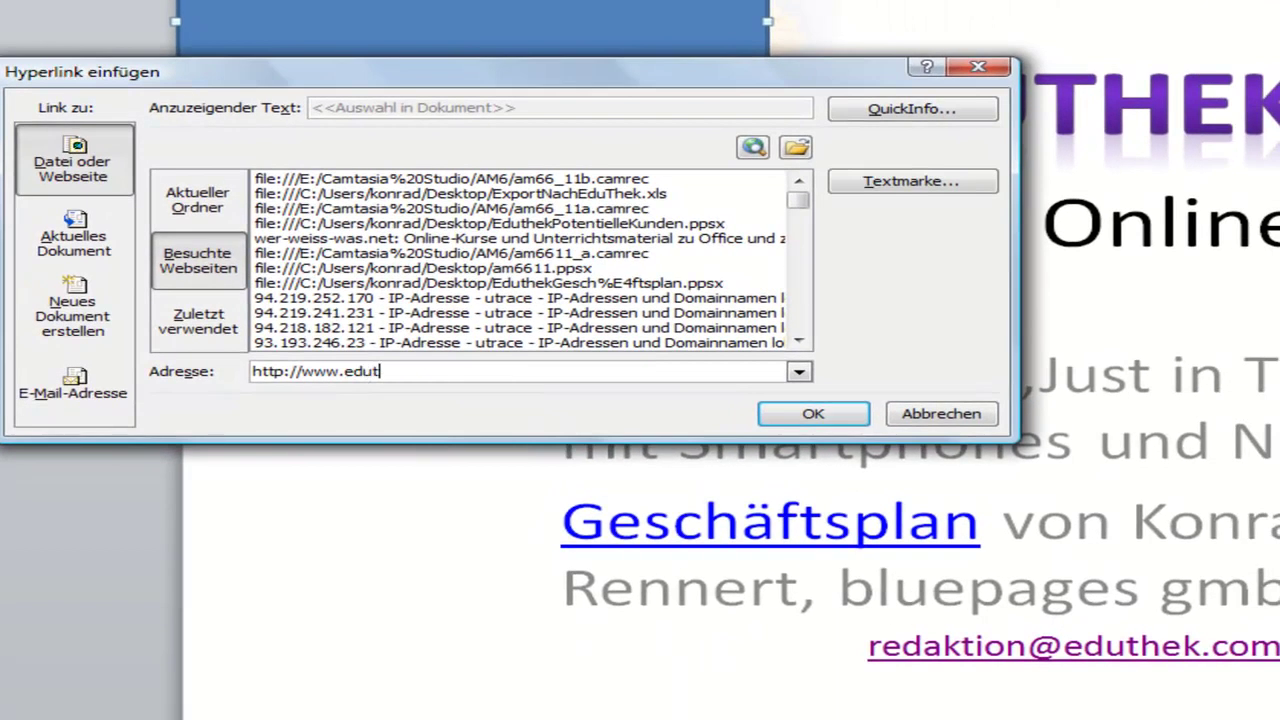
text(com)
click(813, 414)
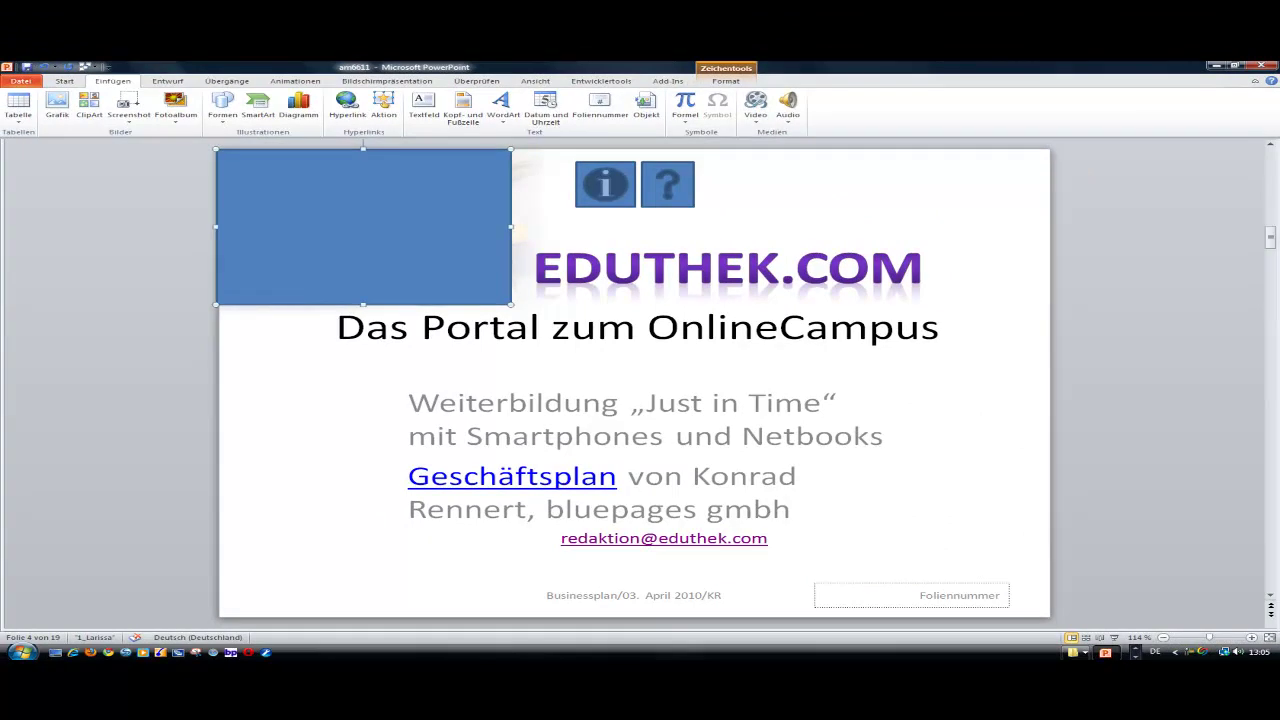
Start the slide show from the current slide and click the blue rectangle to open the EduThek website
click(1115, 637)
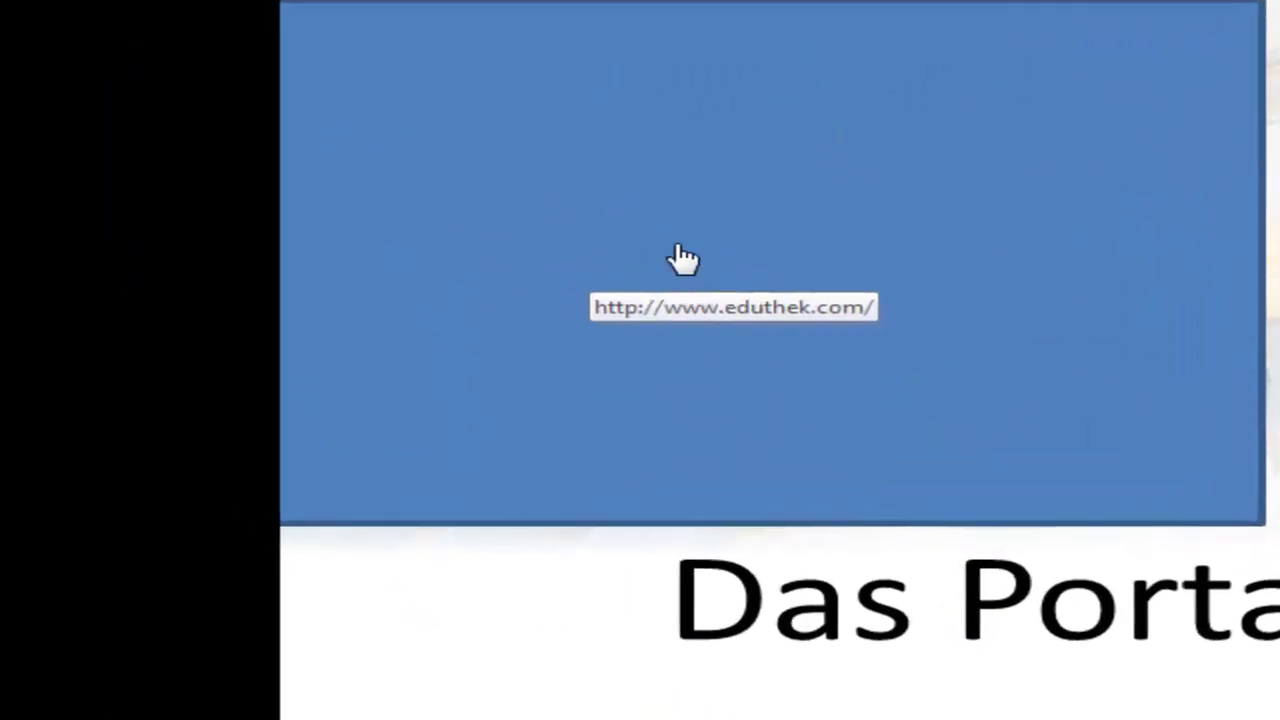
click(688, 266)
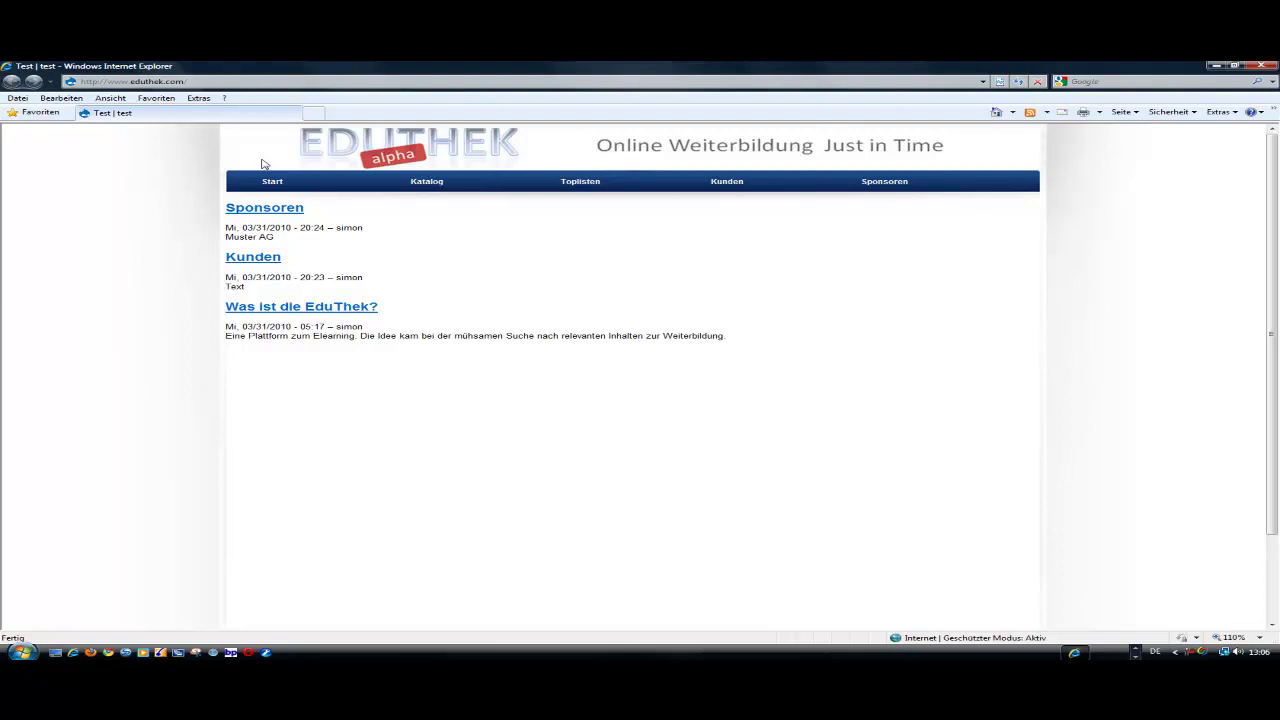
Close the website, end the show, and set the rectangle to 100% fill transparency with no line
click(1261, 65)
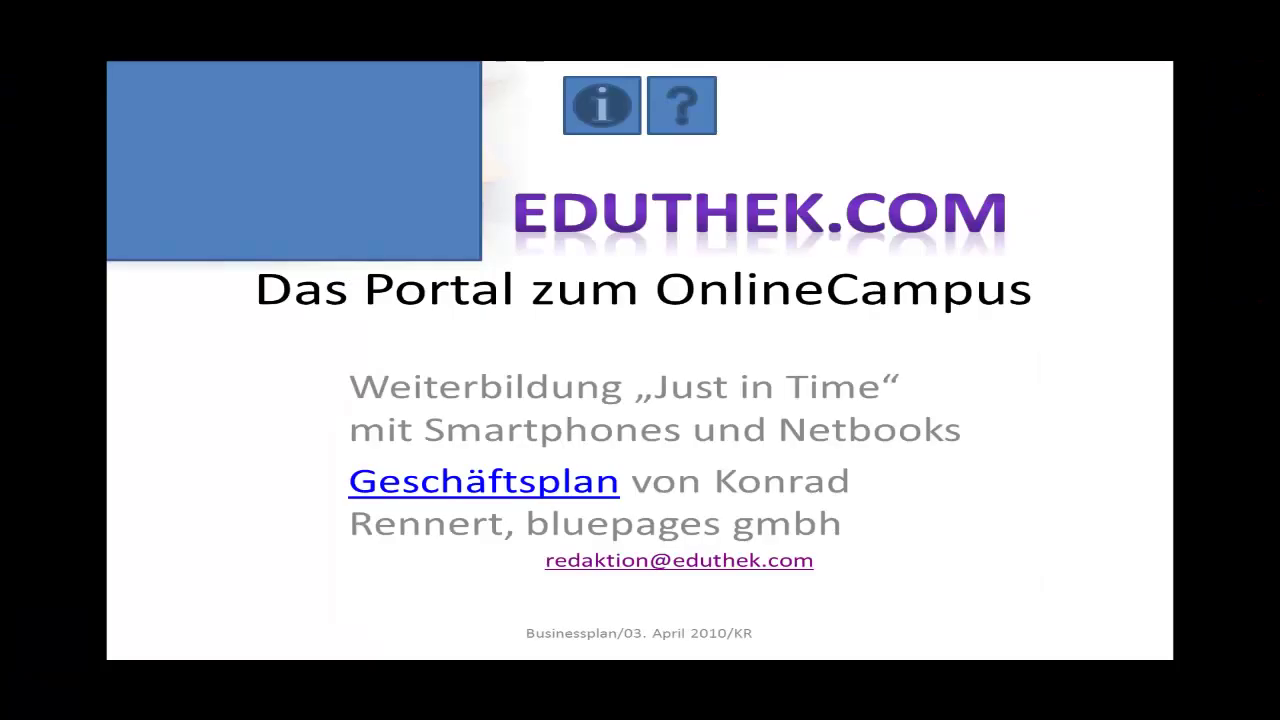
key(Escape)
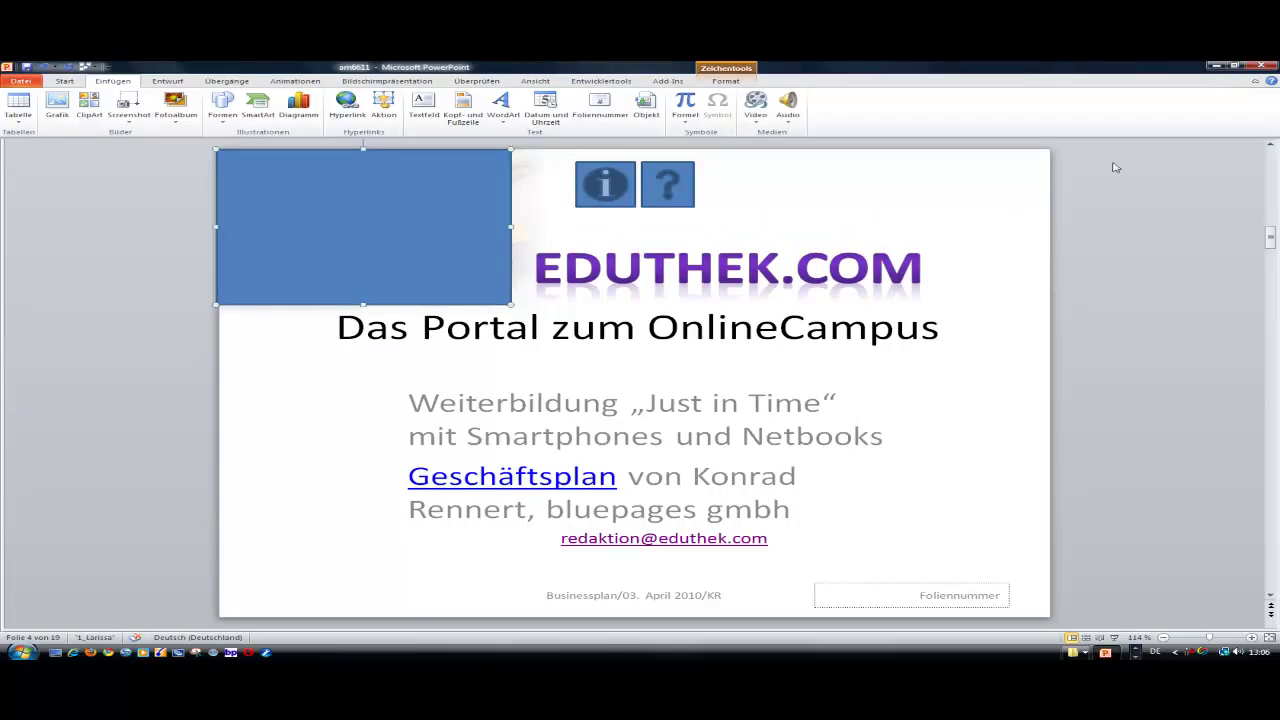
right_click(371, 209)
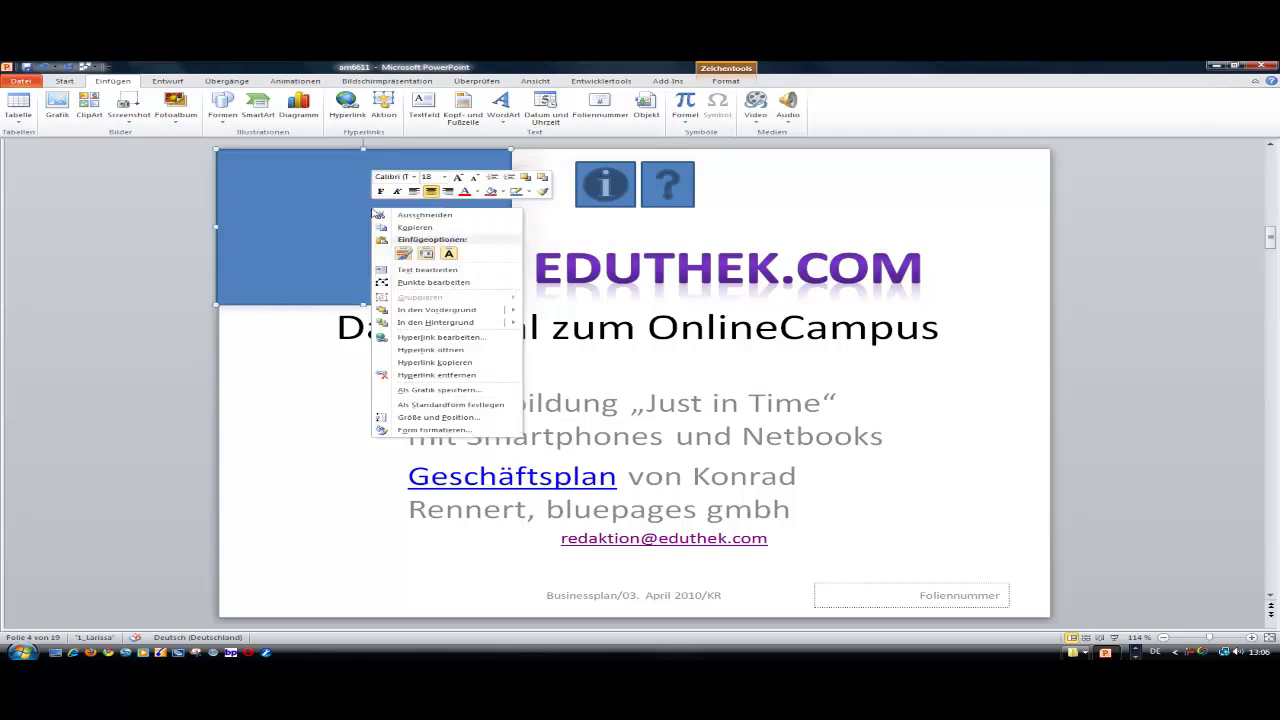
click(433, 430)
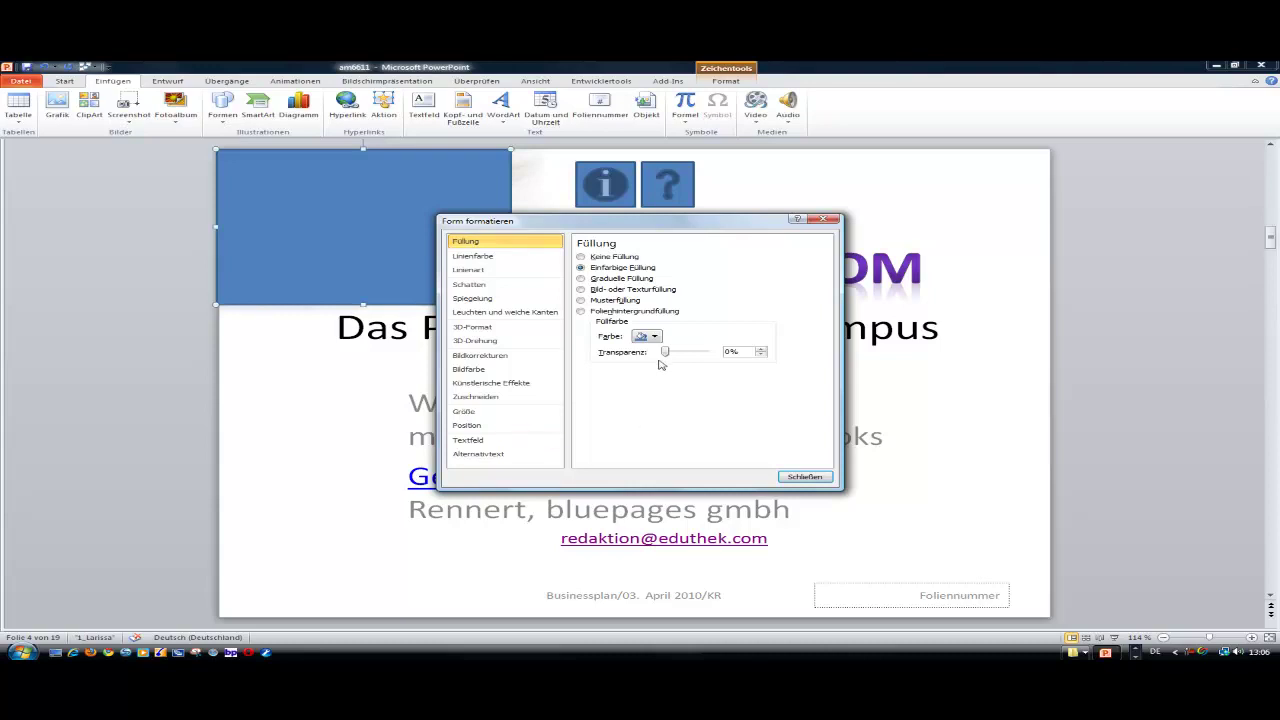
drag(667, 355, 717, 357)
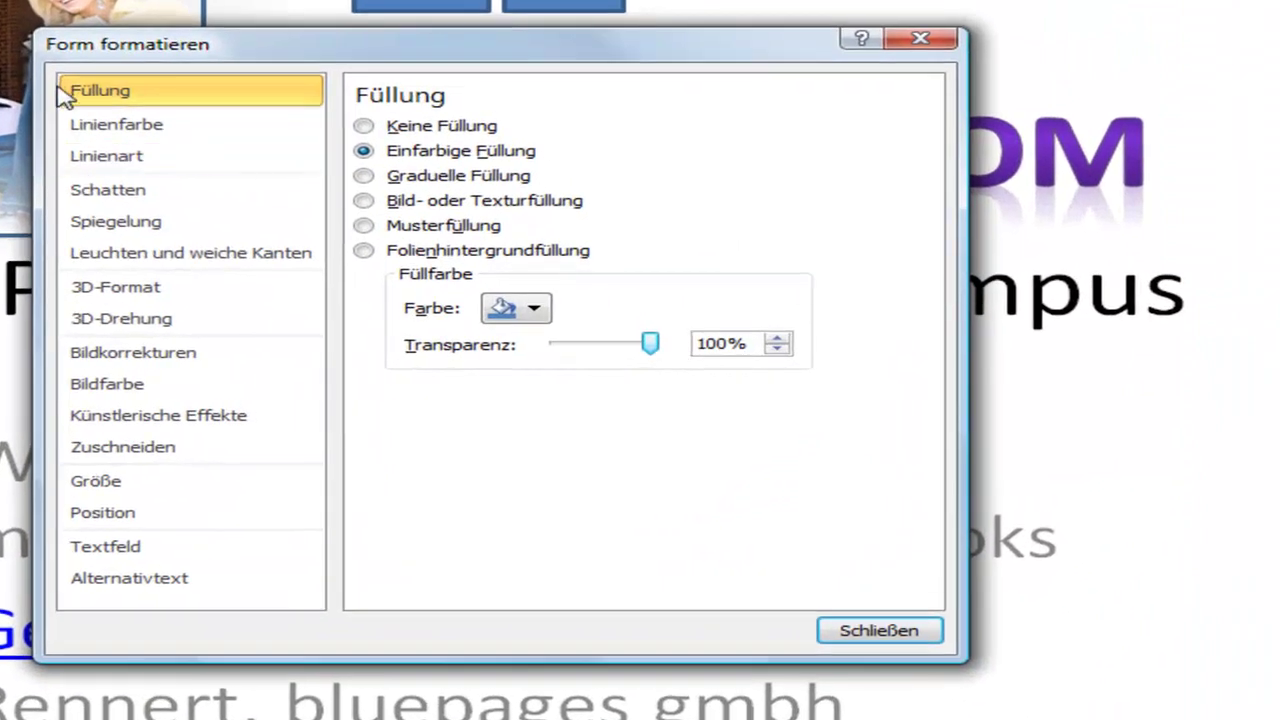
click(80, 125)
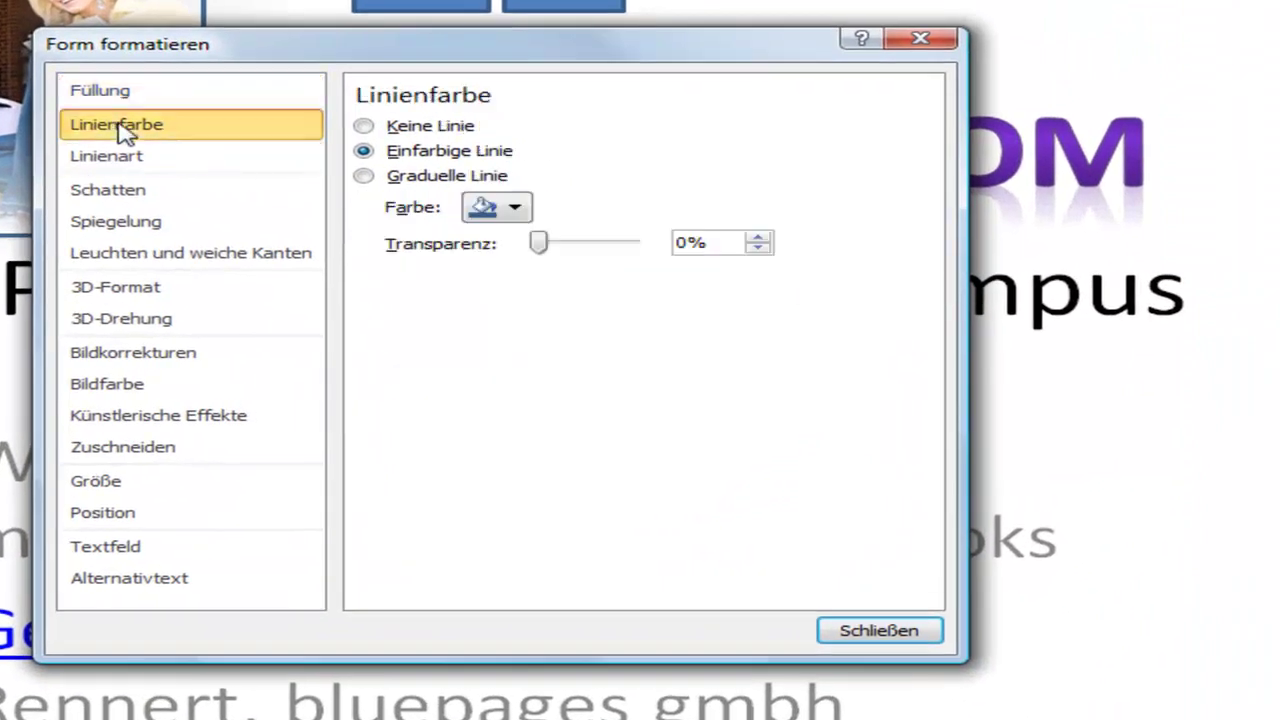
click(363, 126)
click(887, 628)
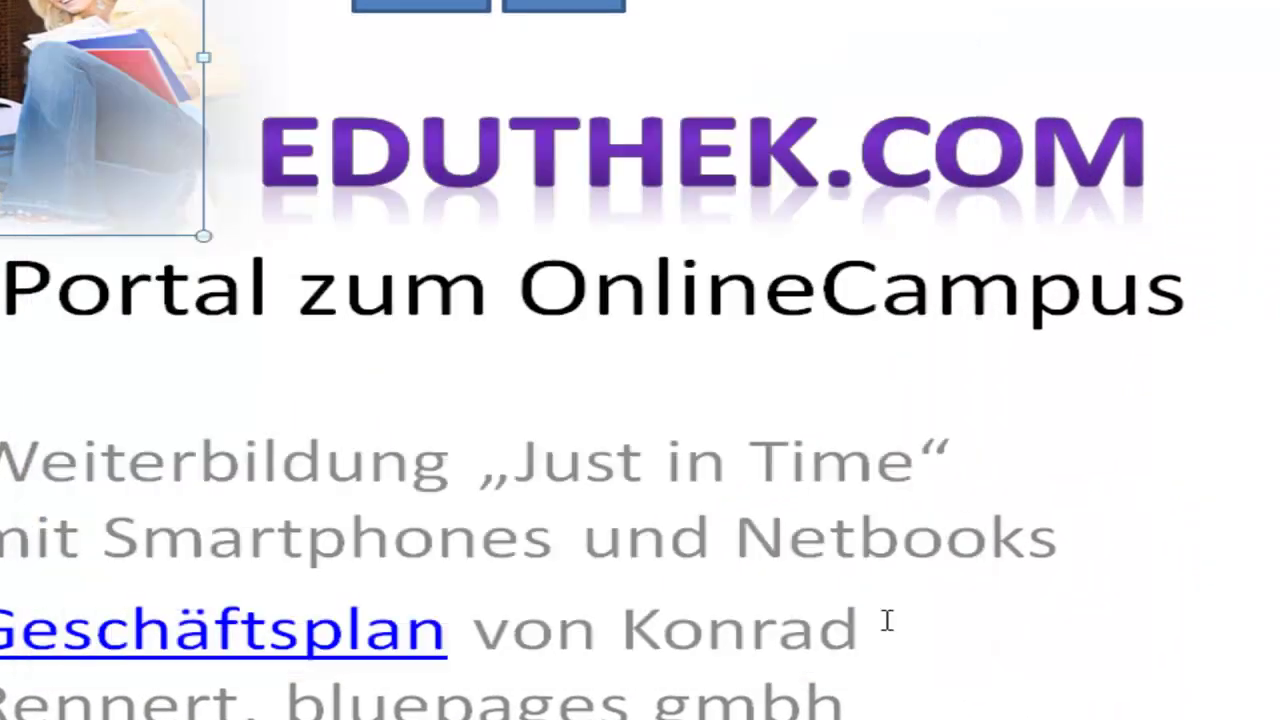
click(1176, 600)
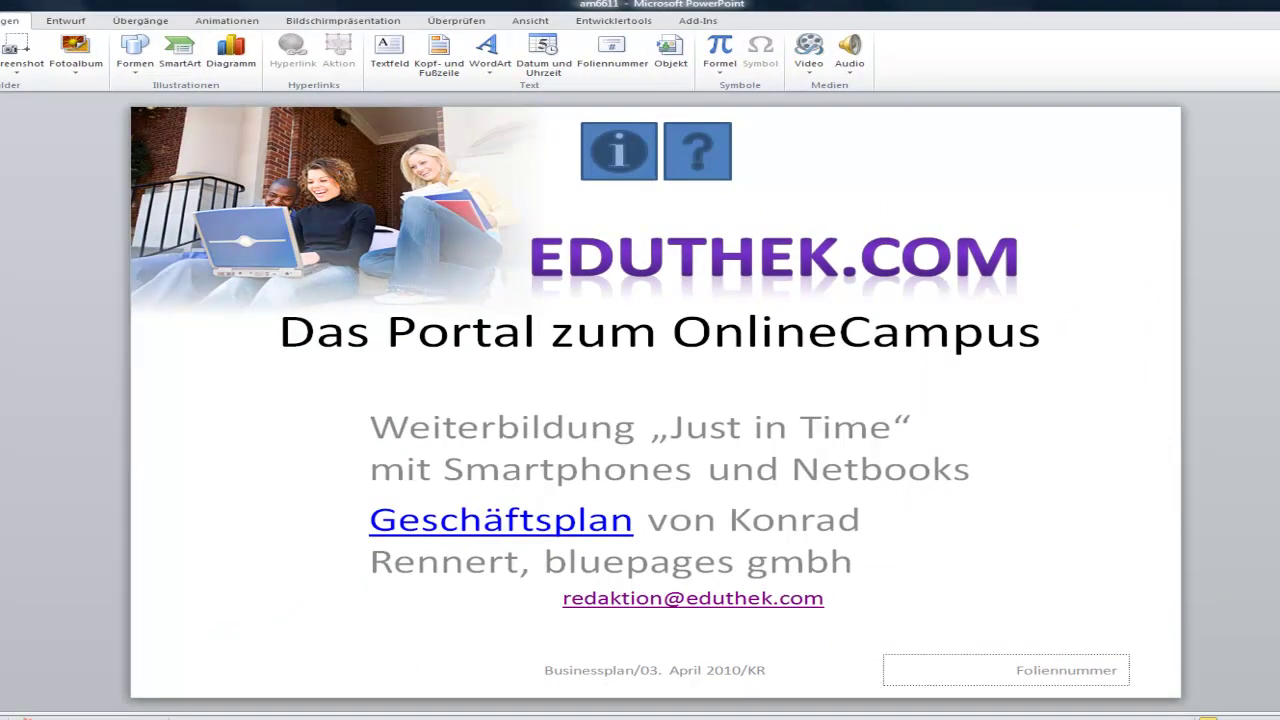
mouse_move(1225, 718)
key(F5)
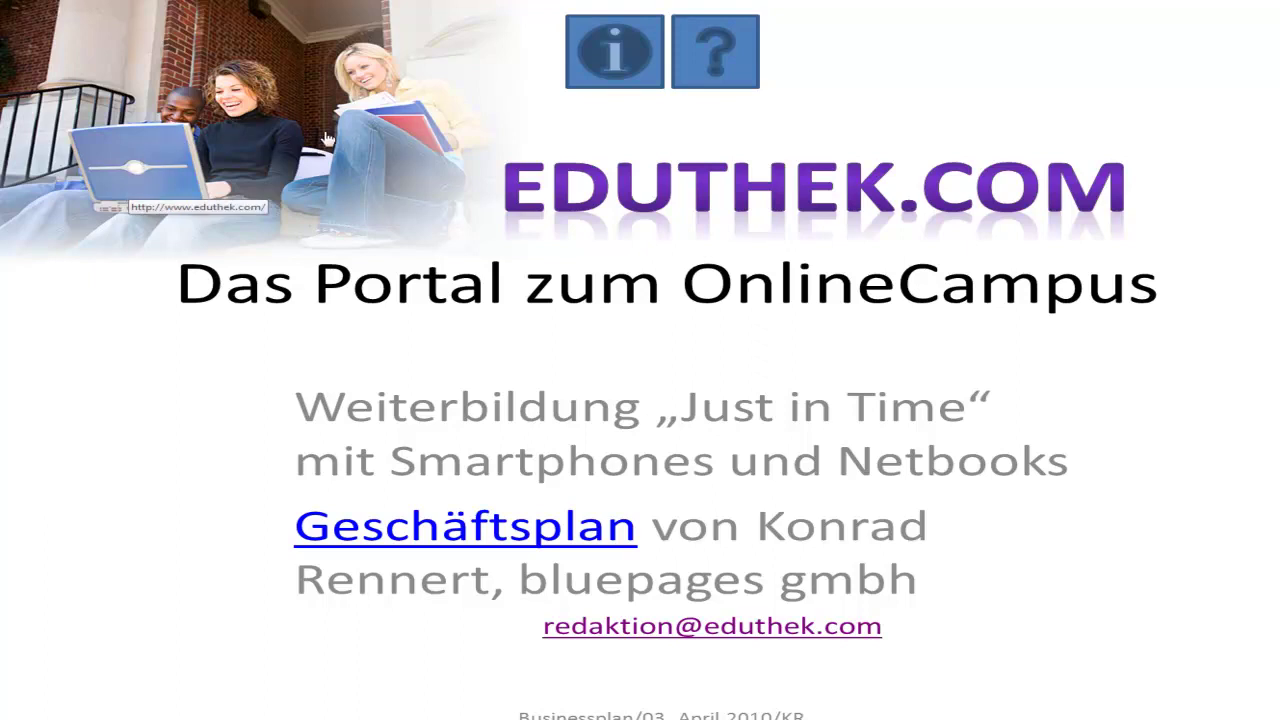
click(188, 166)
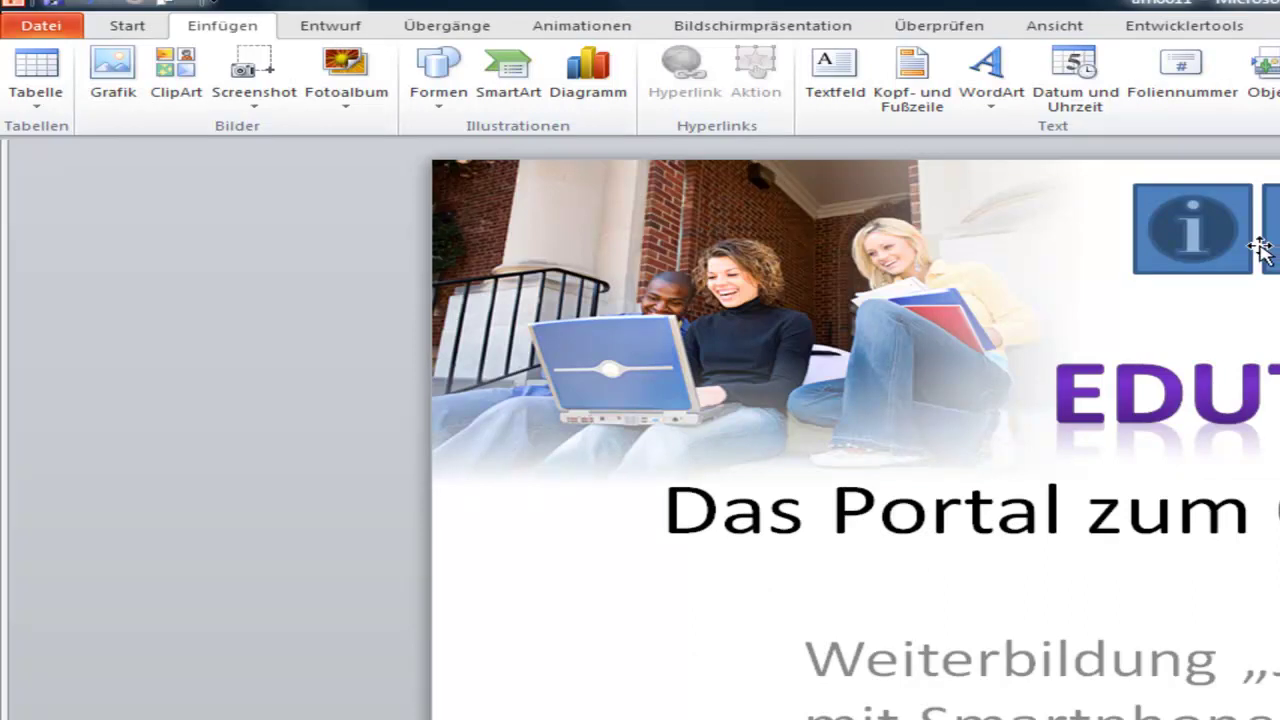
Give the i button an action linking to slide 16 'Die Nutzer' that plays the Bombe sound
click(1205, 250)
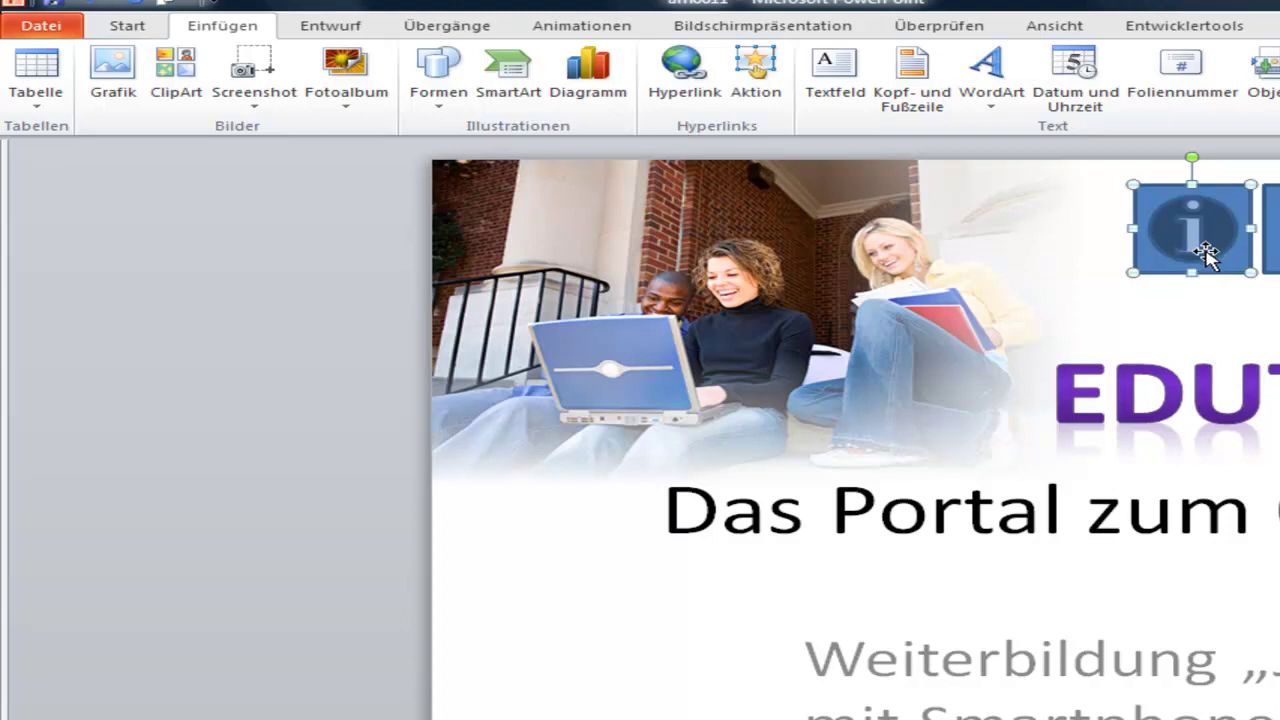
click(773, 90)
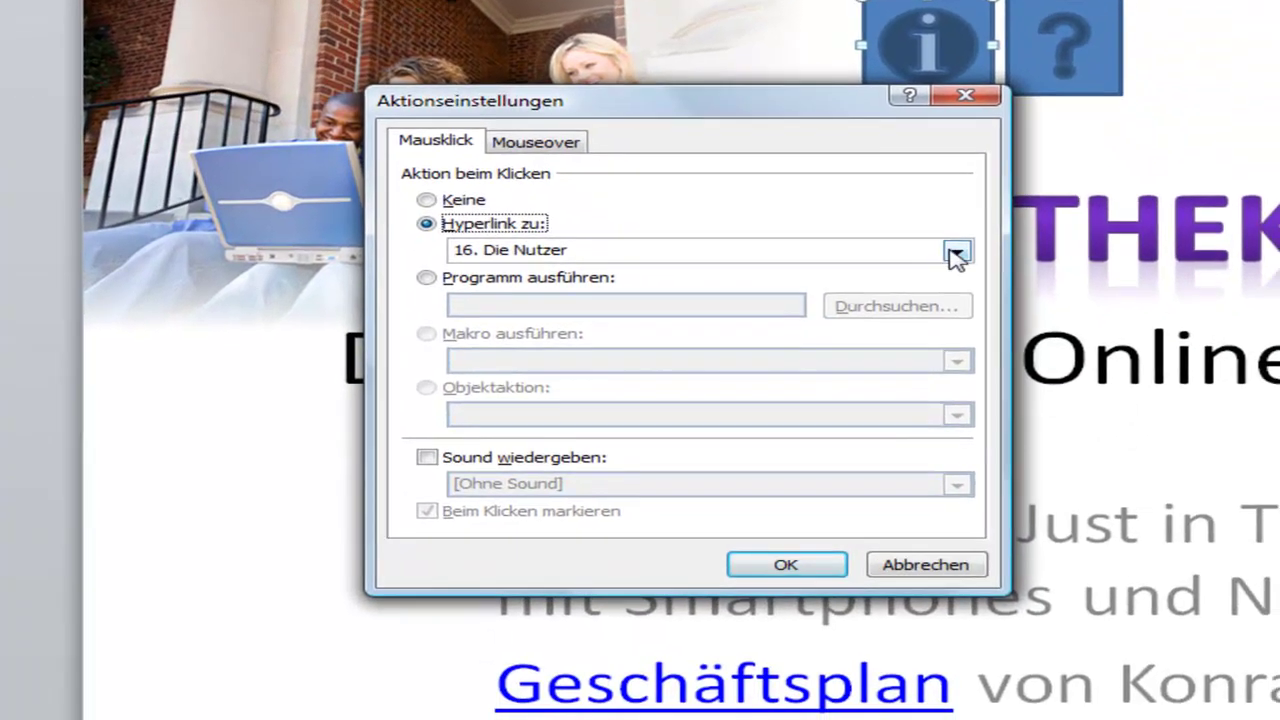
click(1218, 413)
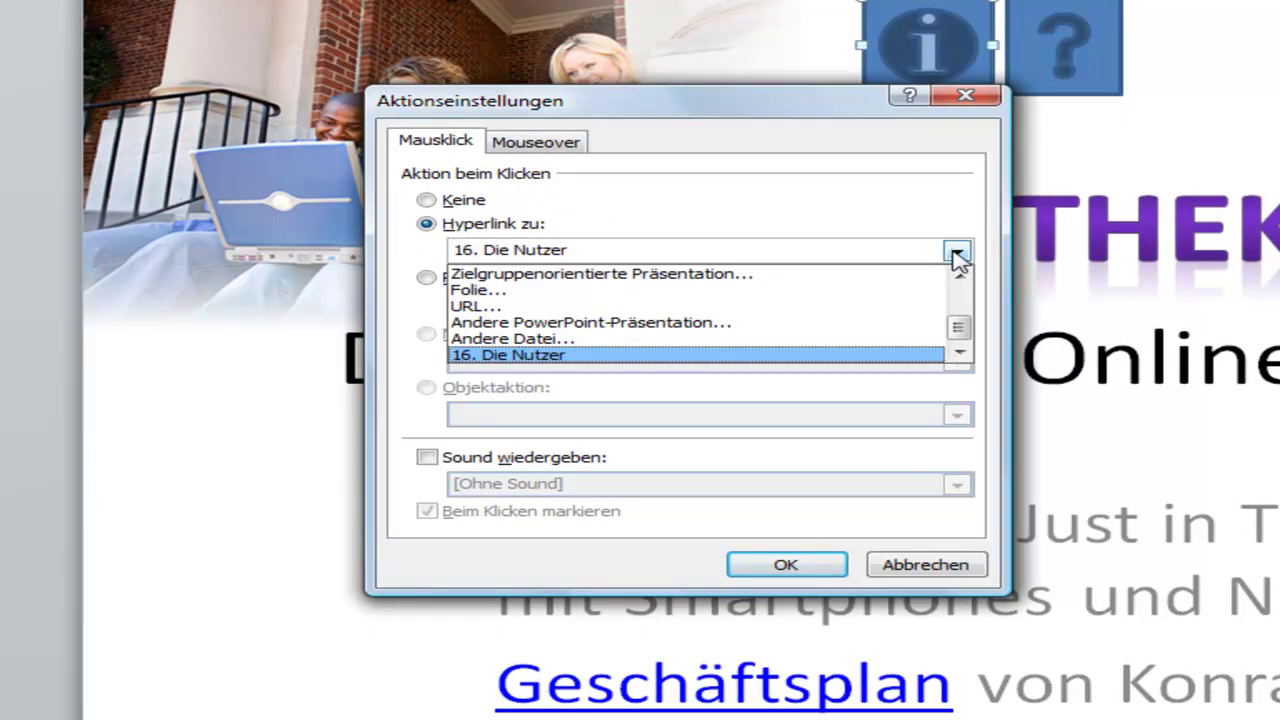
click(958, 256)
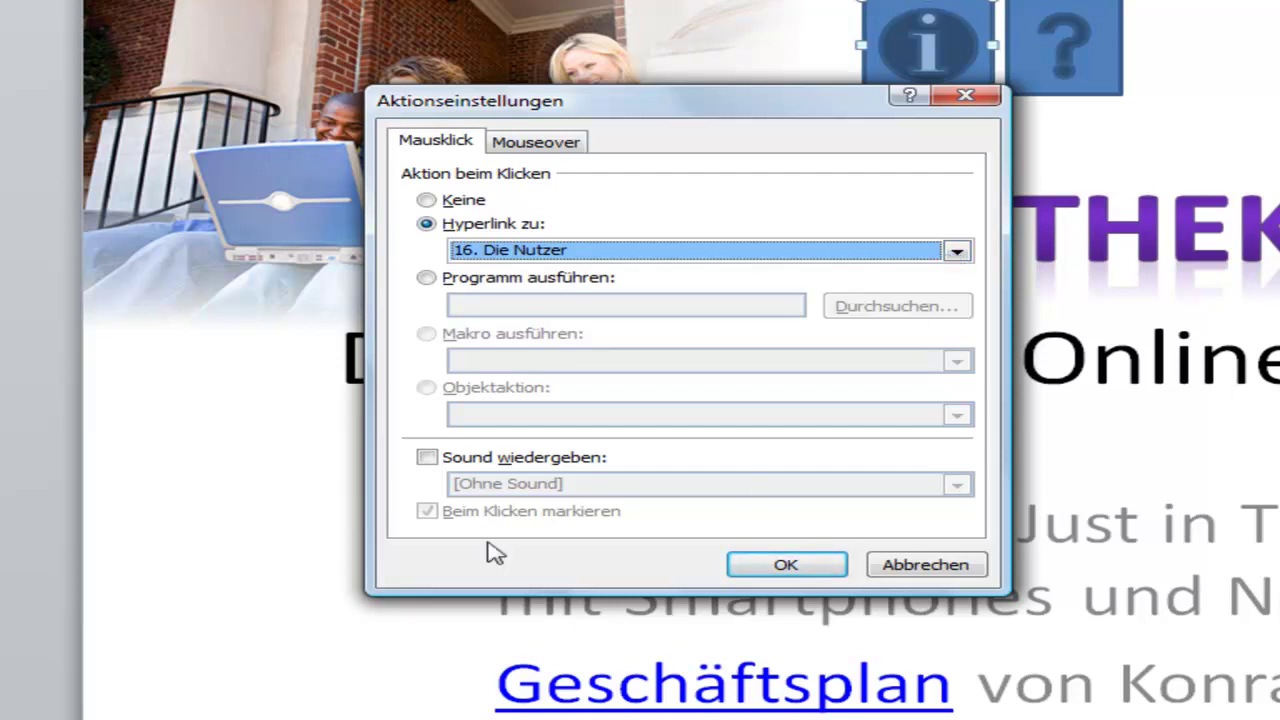
click(430, 458)
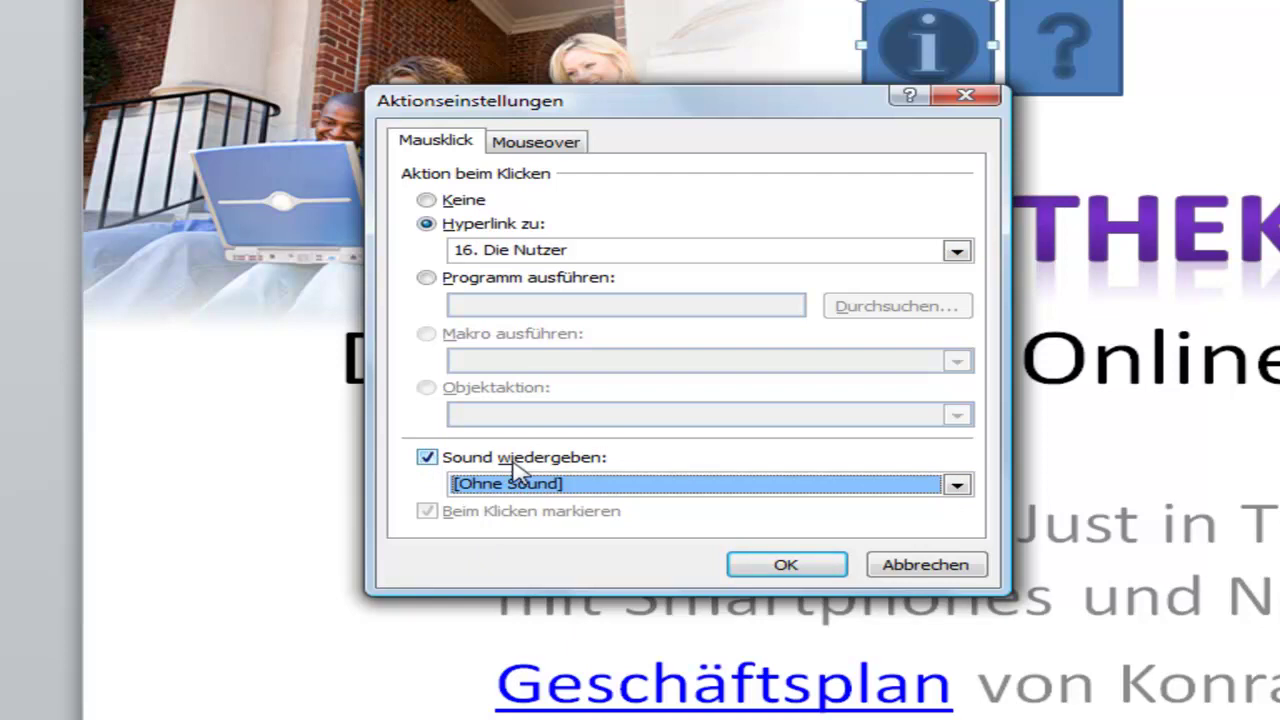
click(960, 485)
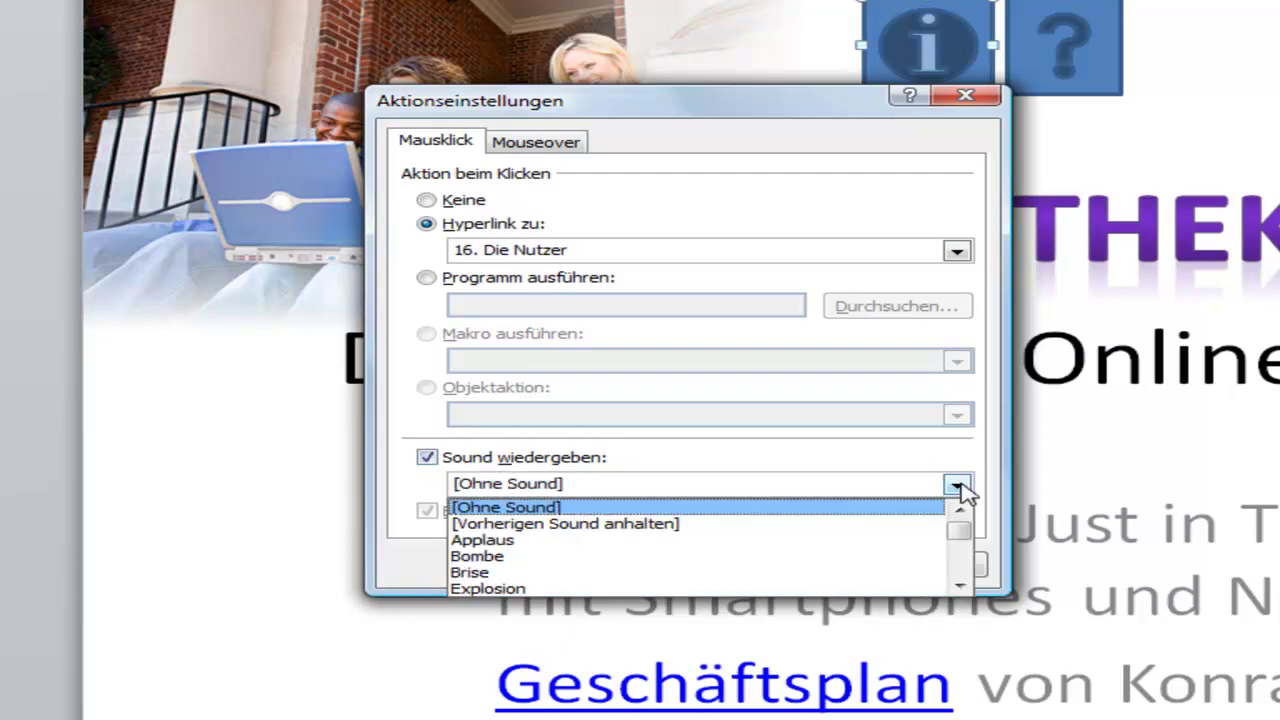
click(493, 562)
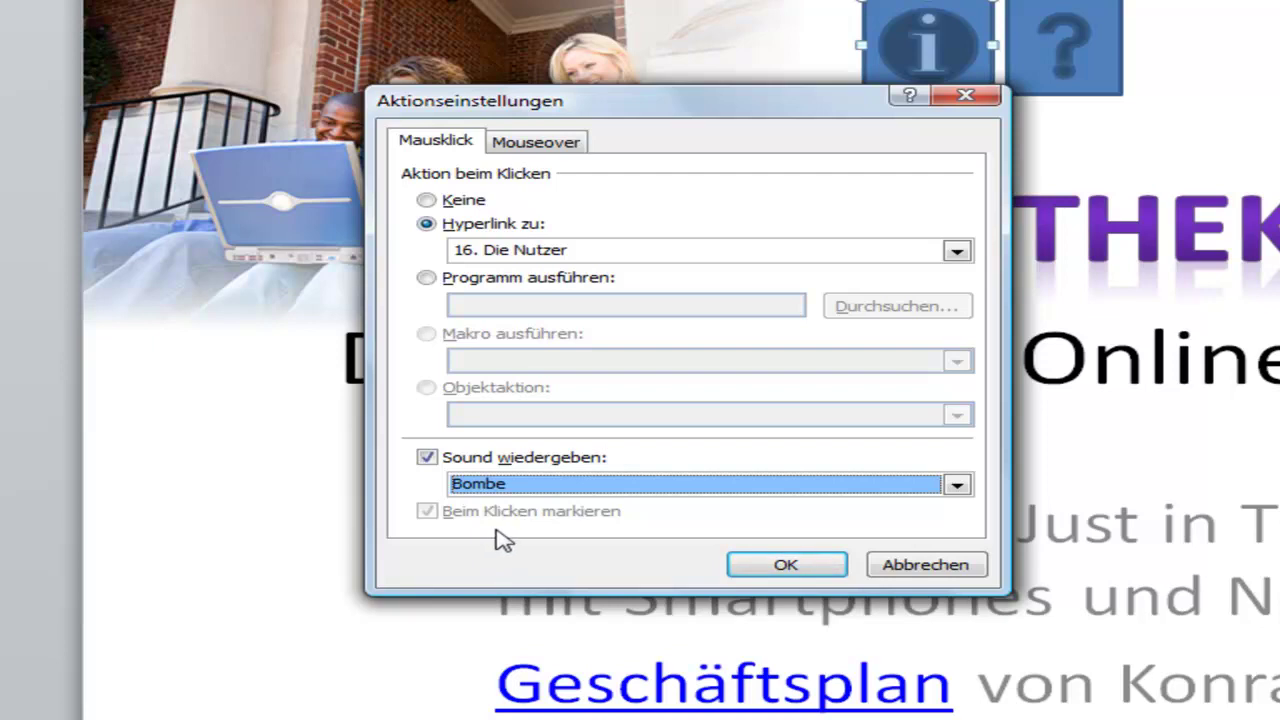
click(785, 563)
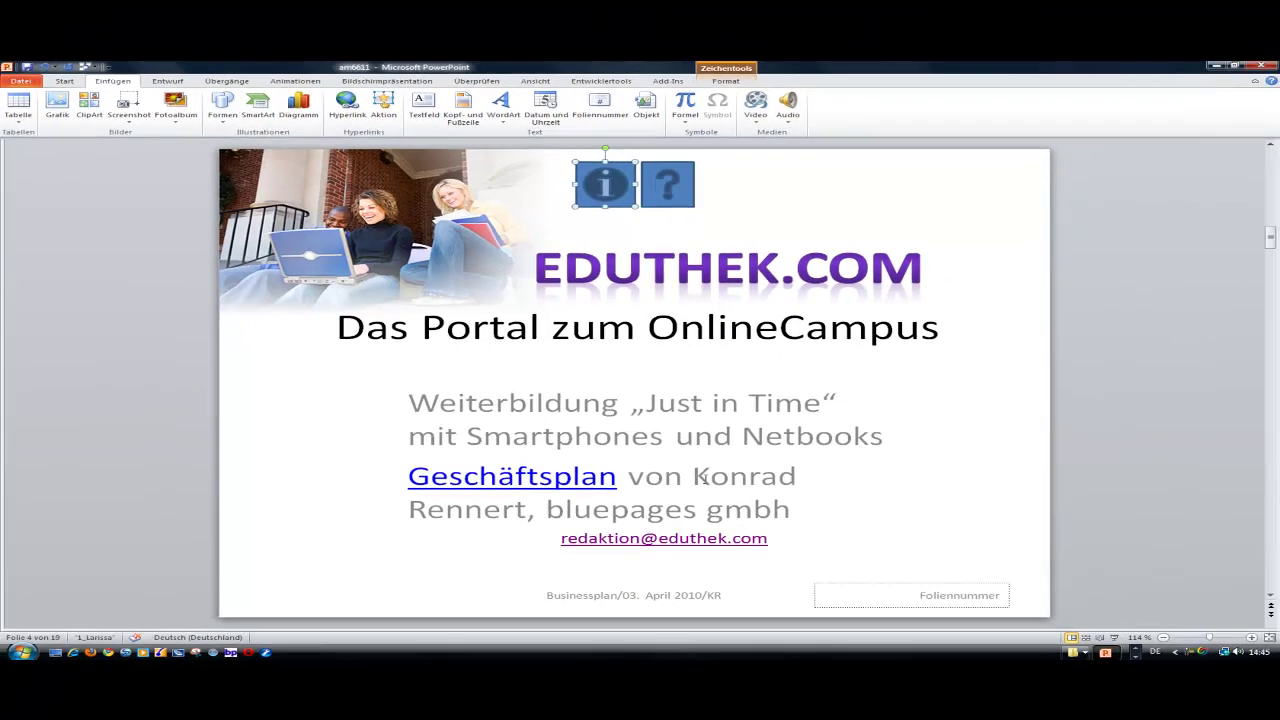
Start the slide show and click the i button to jump to slide 16 'Die Nutzer'
click(1115, 638)
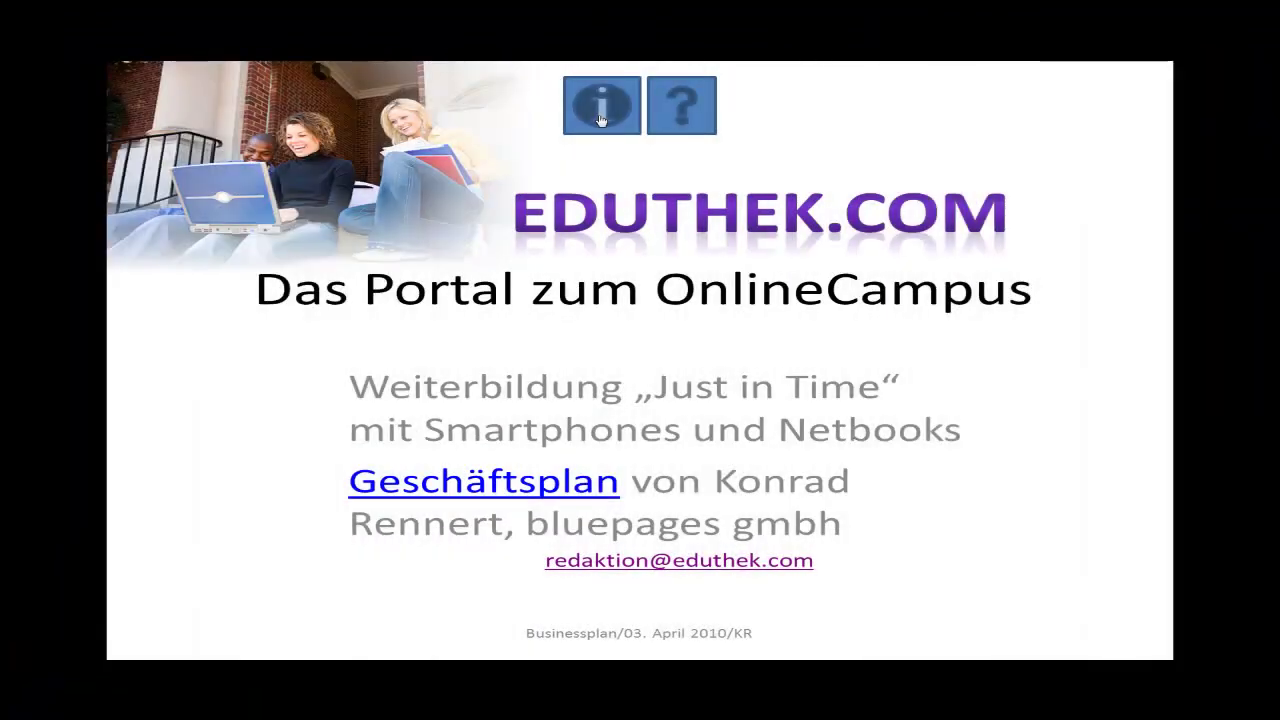
click(601, 108)
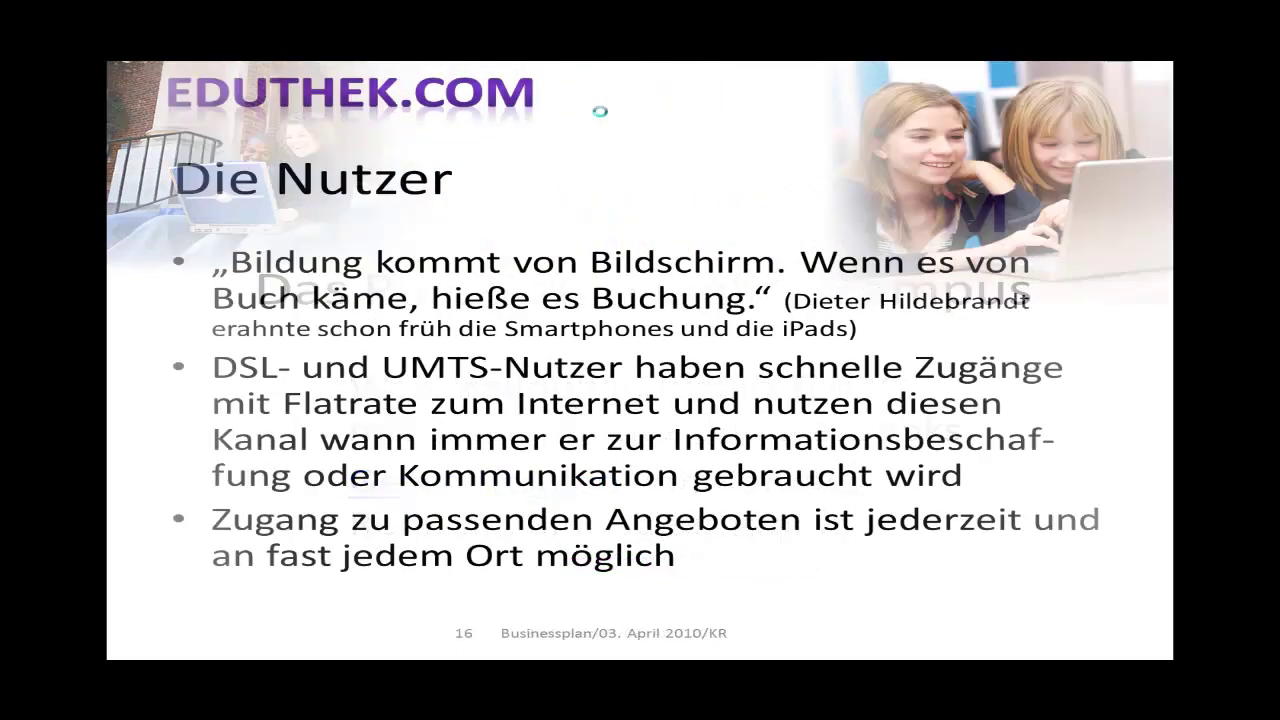